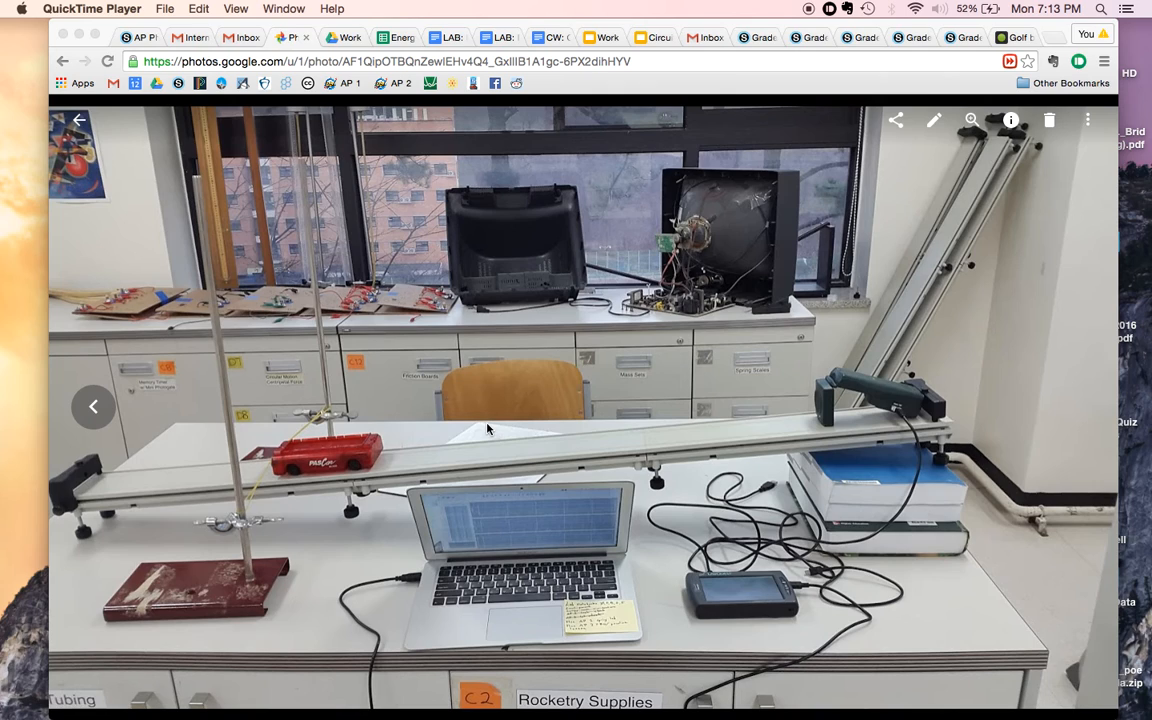
- Switch to the Logger Pro window containing the position and velocity data
key(ctrl+Up)
click(812, 306)
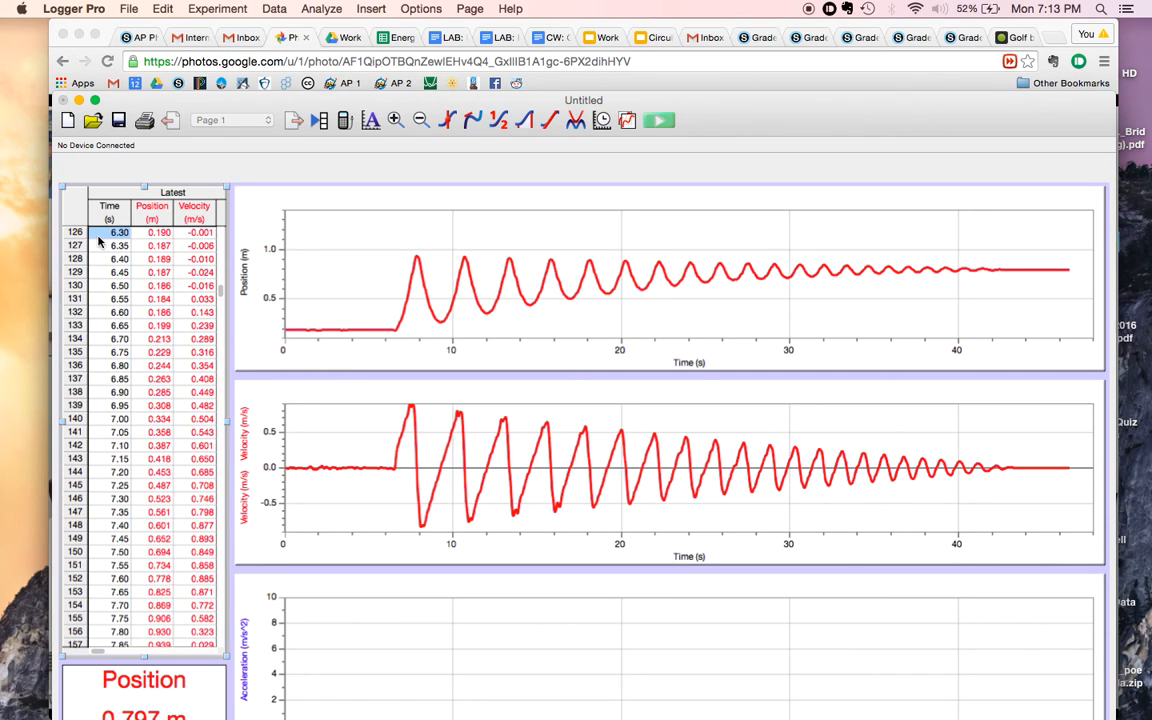
drag(98, 240, 197, 714)
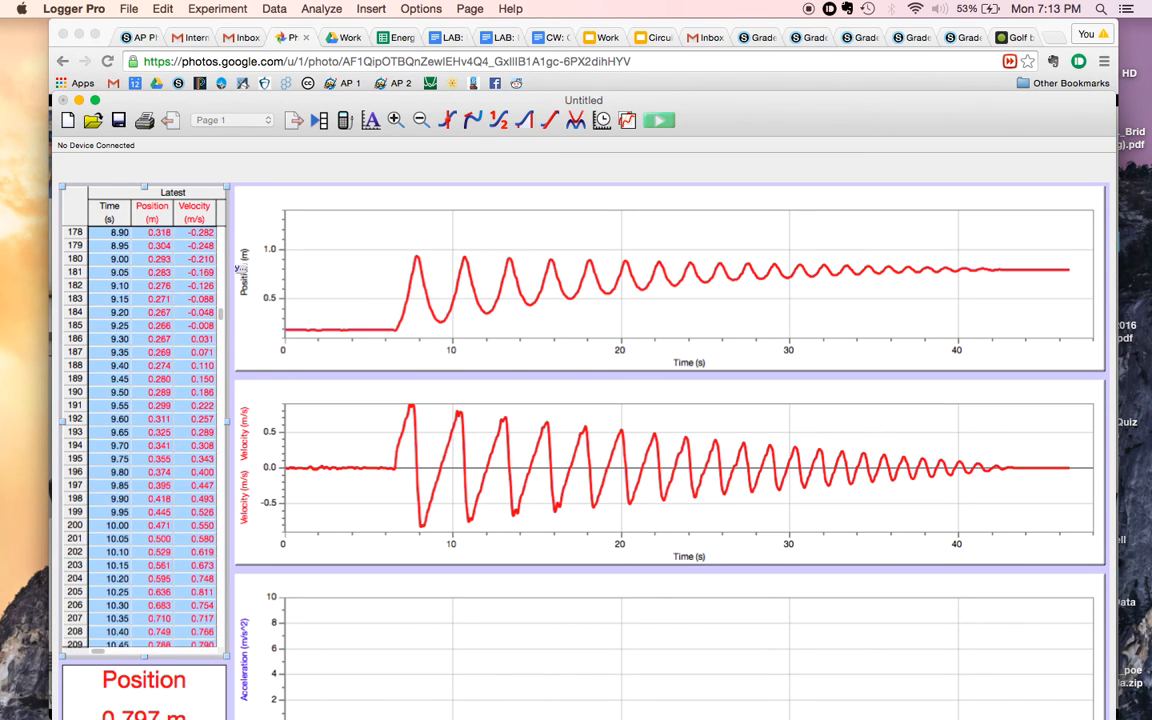
drag(200, 283, 212, 243)
scroll(212, 243, up, 15)
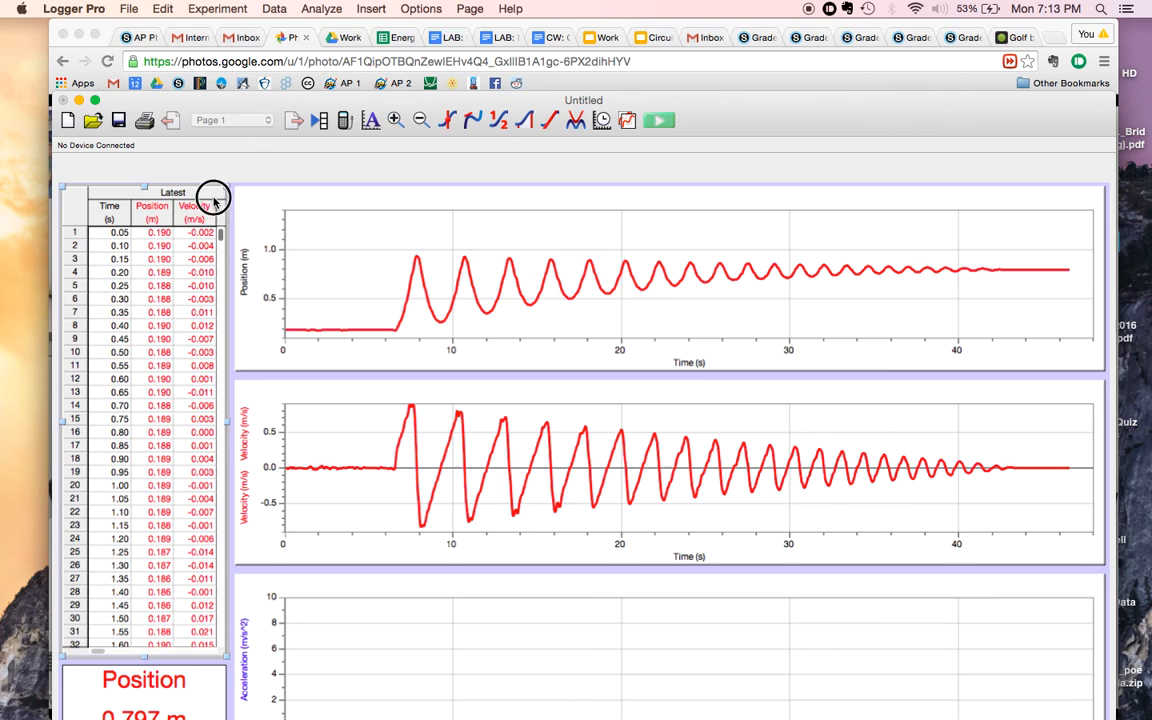
click(113, 233)
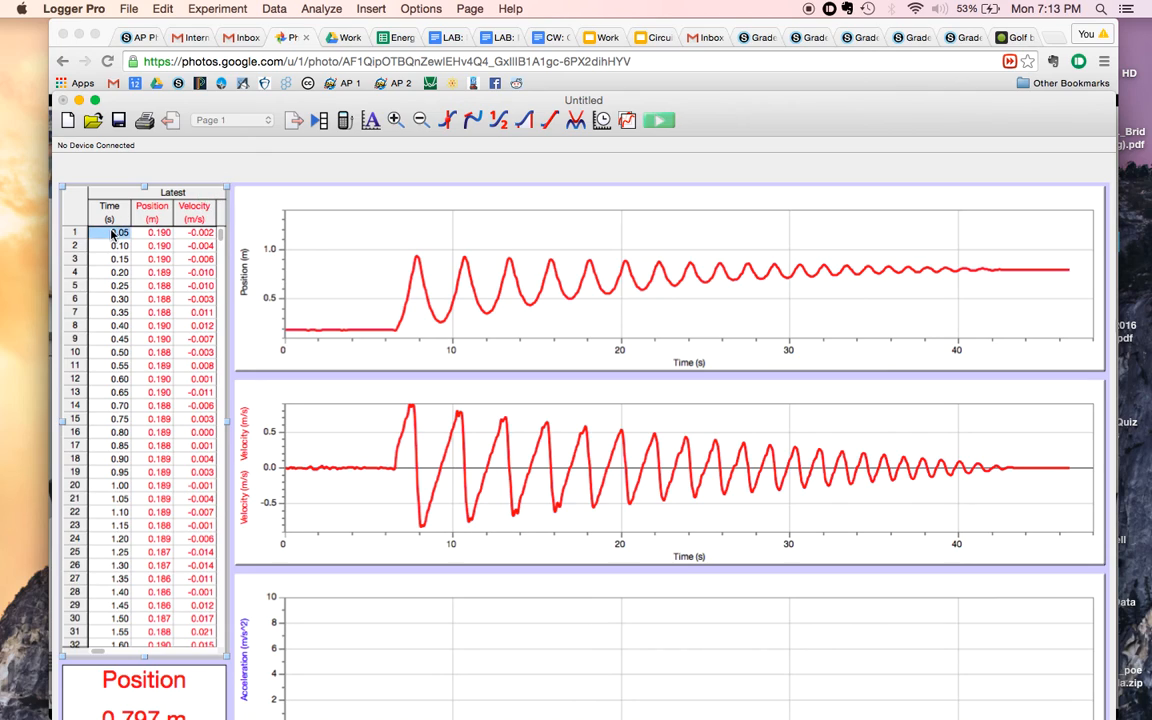
click(393, 333)
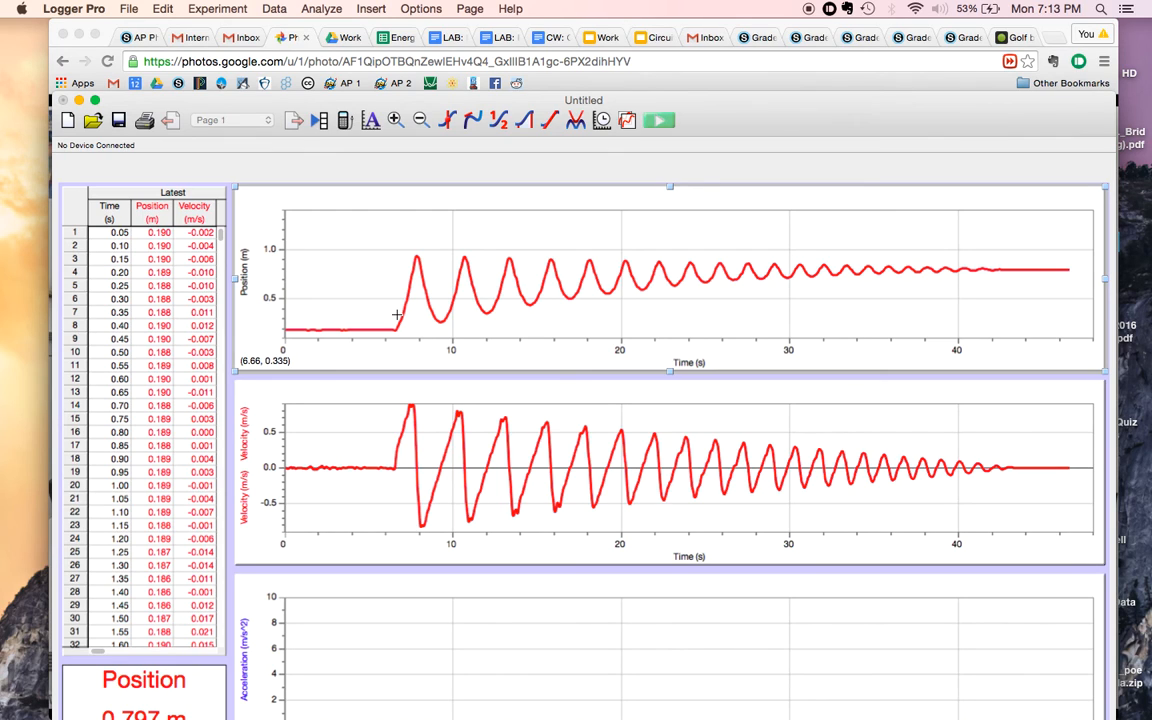
double_click(397, 319)
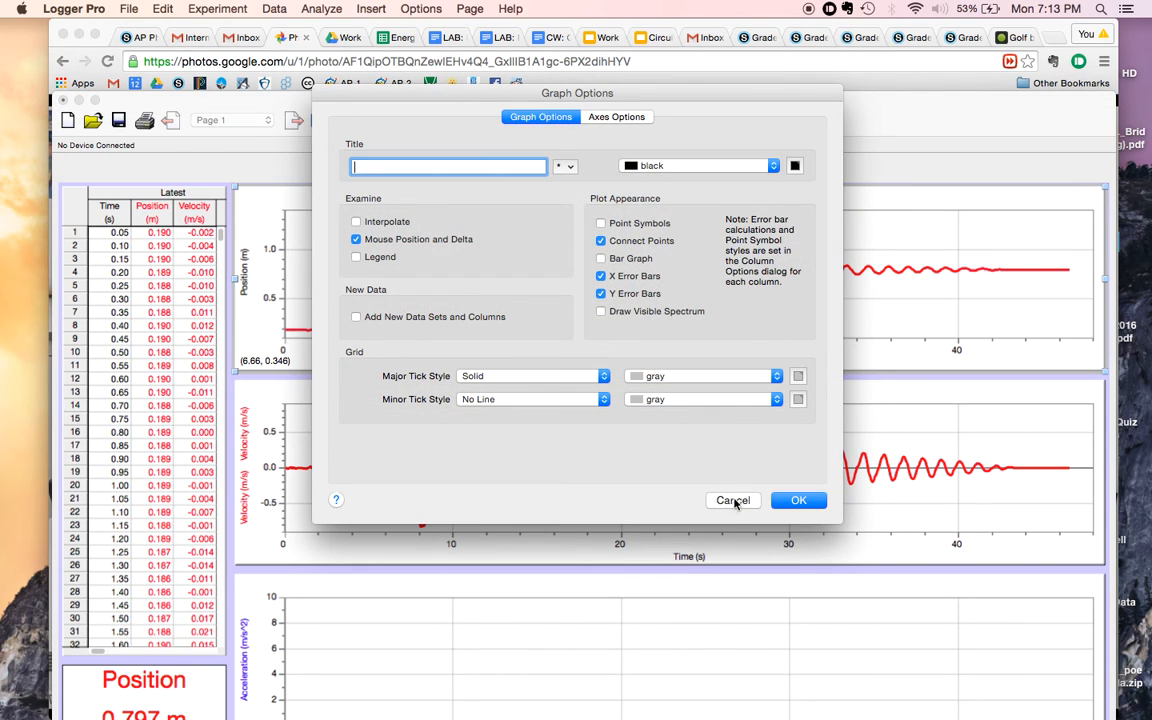
click(731, 501)
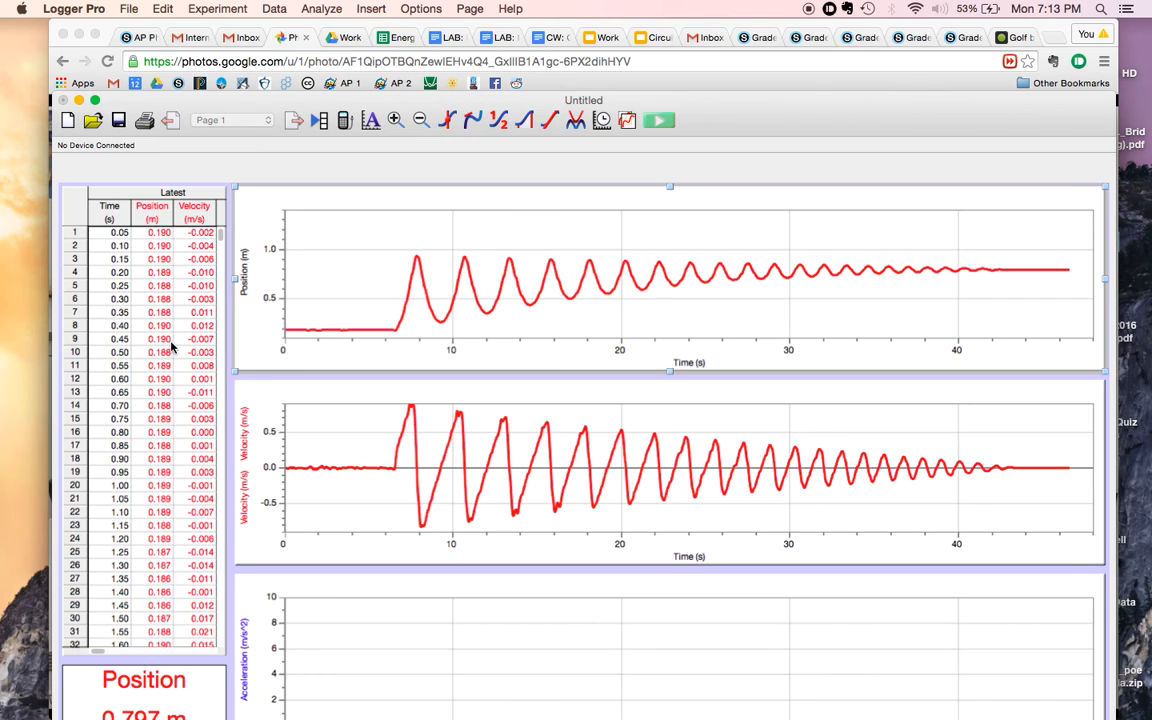
- Select and copy the Time, Position and Velocity data from 6.00 s to 15.75 s in the data table
drag(221, 231, 221, 284)
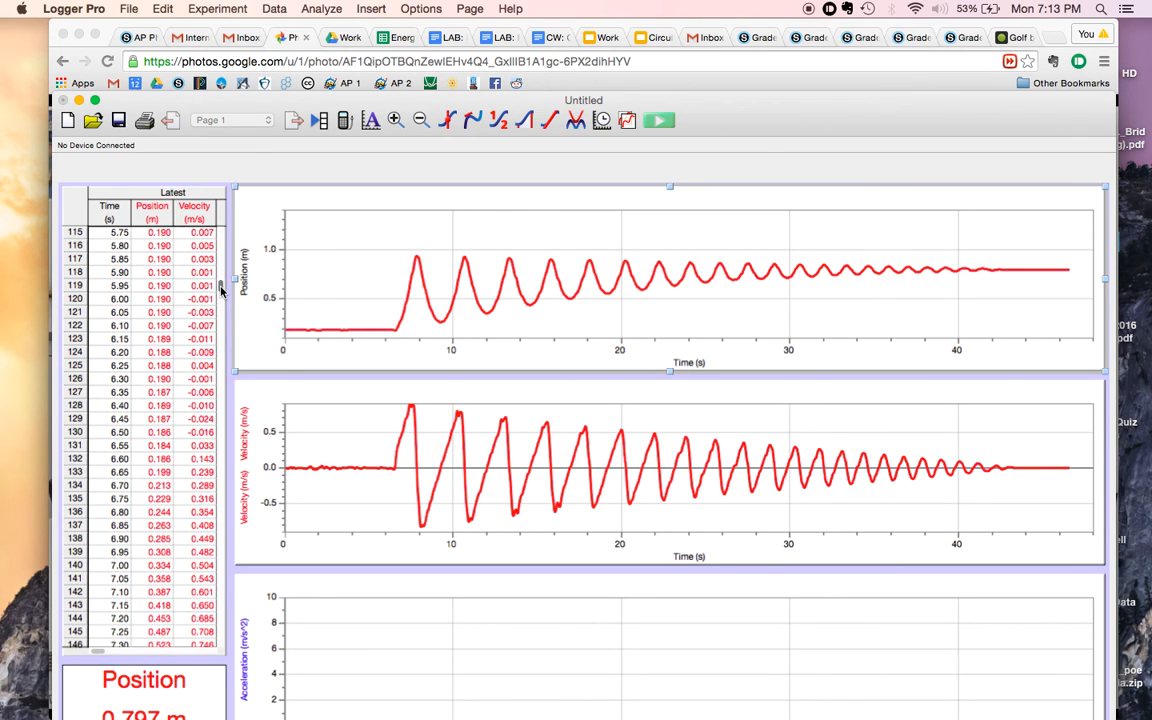
click(113, 299)
drag(110, 298, 199, 637)
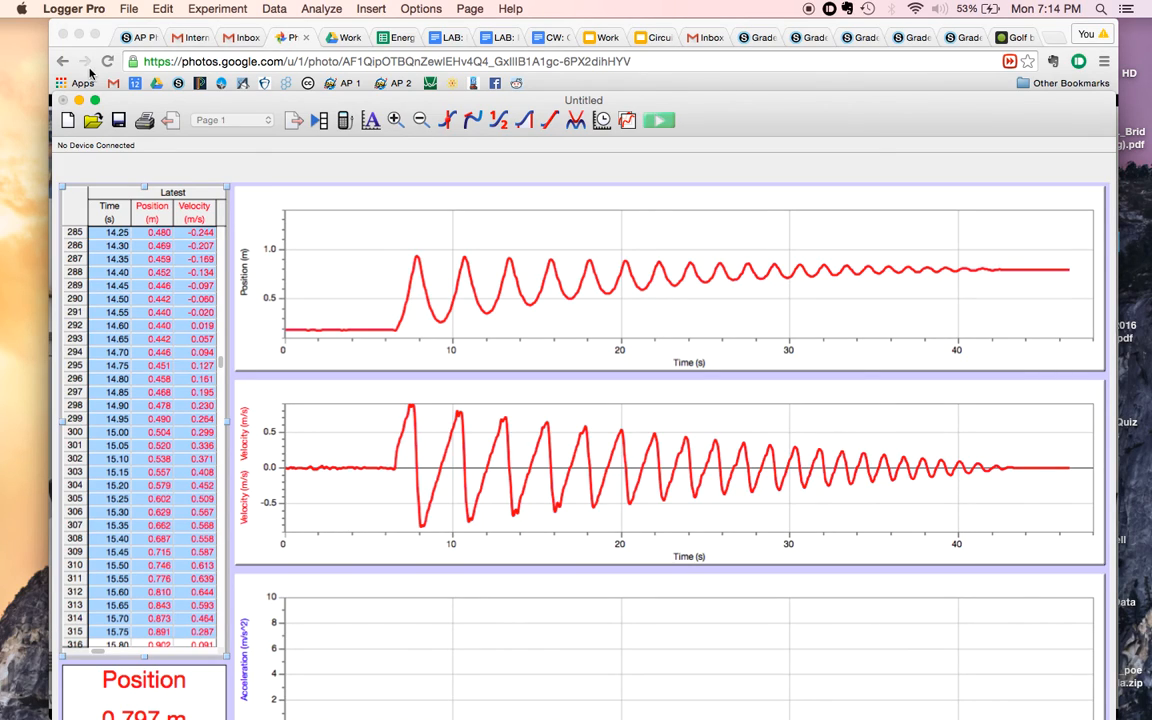
- Switch to Google Drive in Chrome and create a new Google Sheets spreadsheet in the Work and Energy folder
click(335, 38)
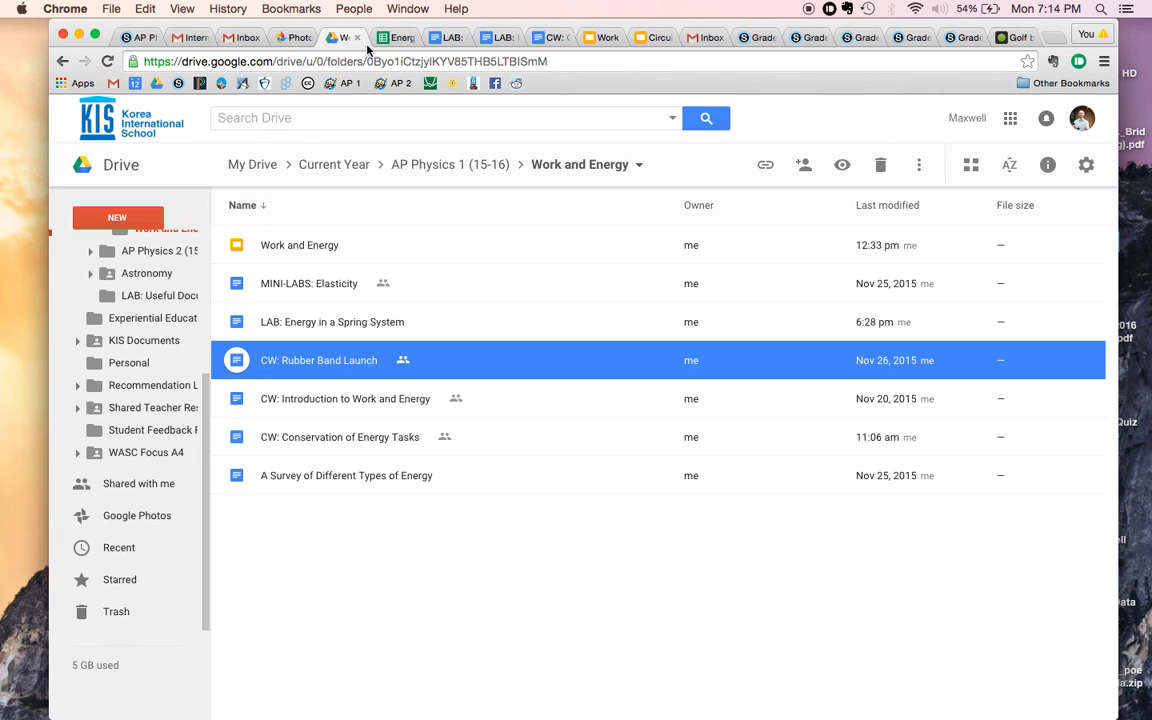
click(113, 219)
click(142, 384)
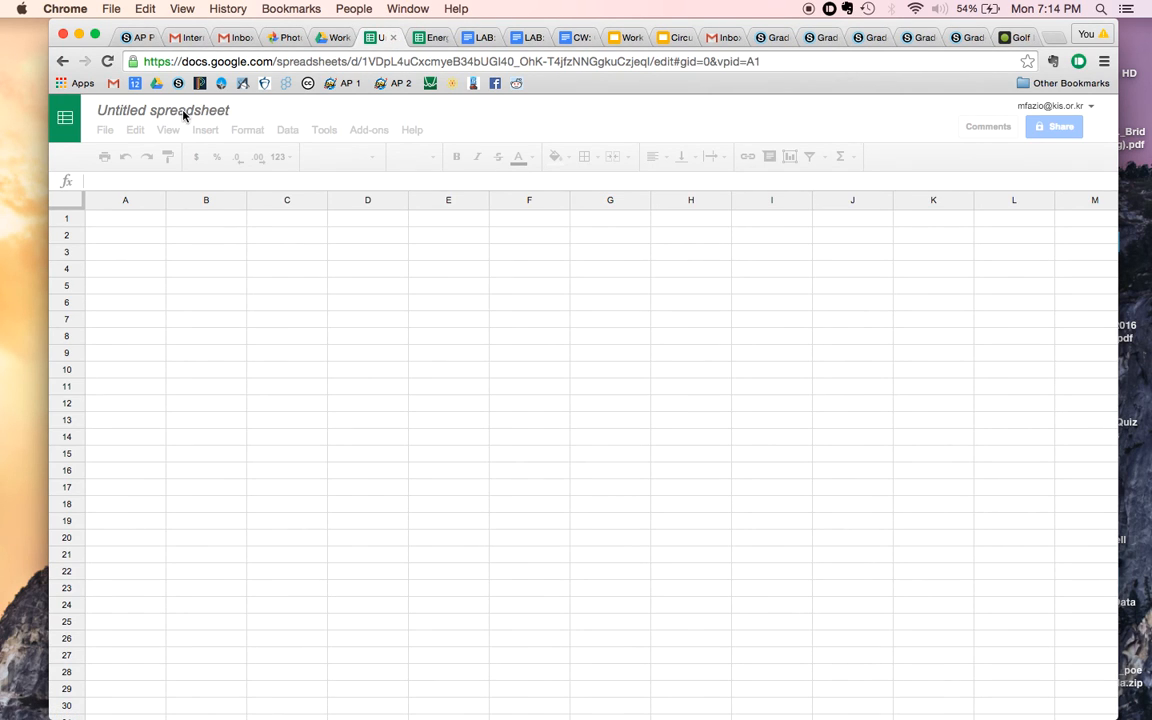
- Rename the untitled spreadsheet as "Demo: Energy Lab"
double_click(124, 110)
key(super+a)
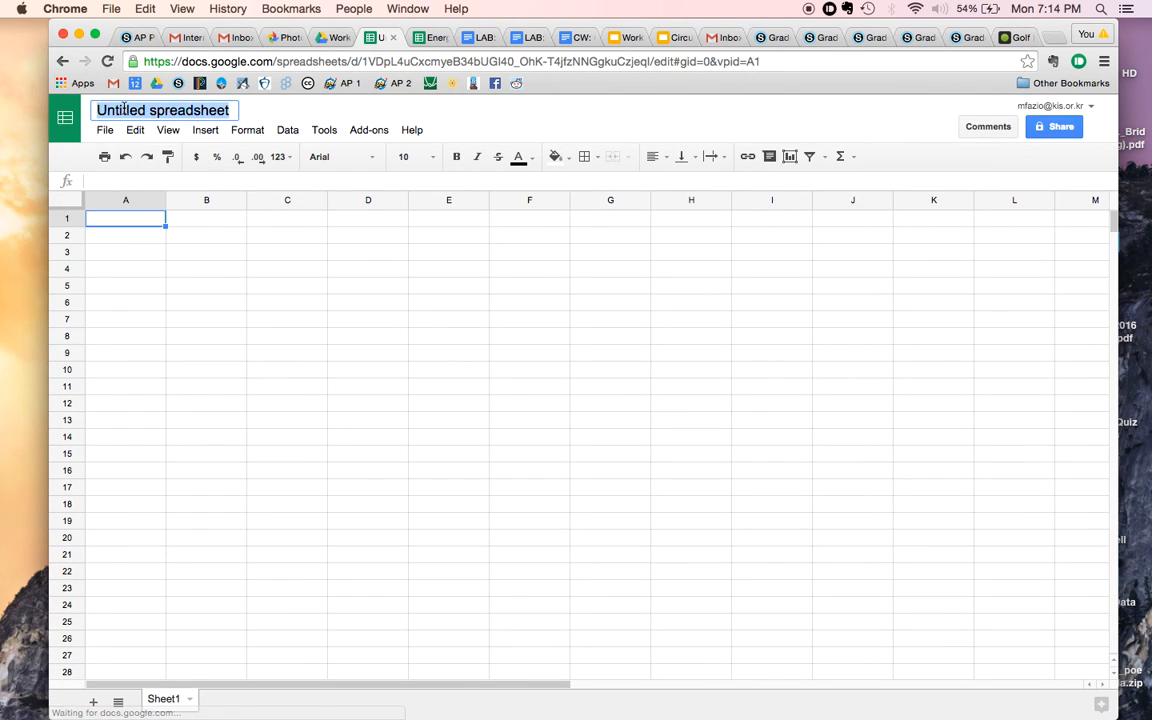
text(Demo: Ener)
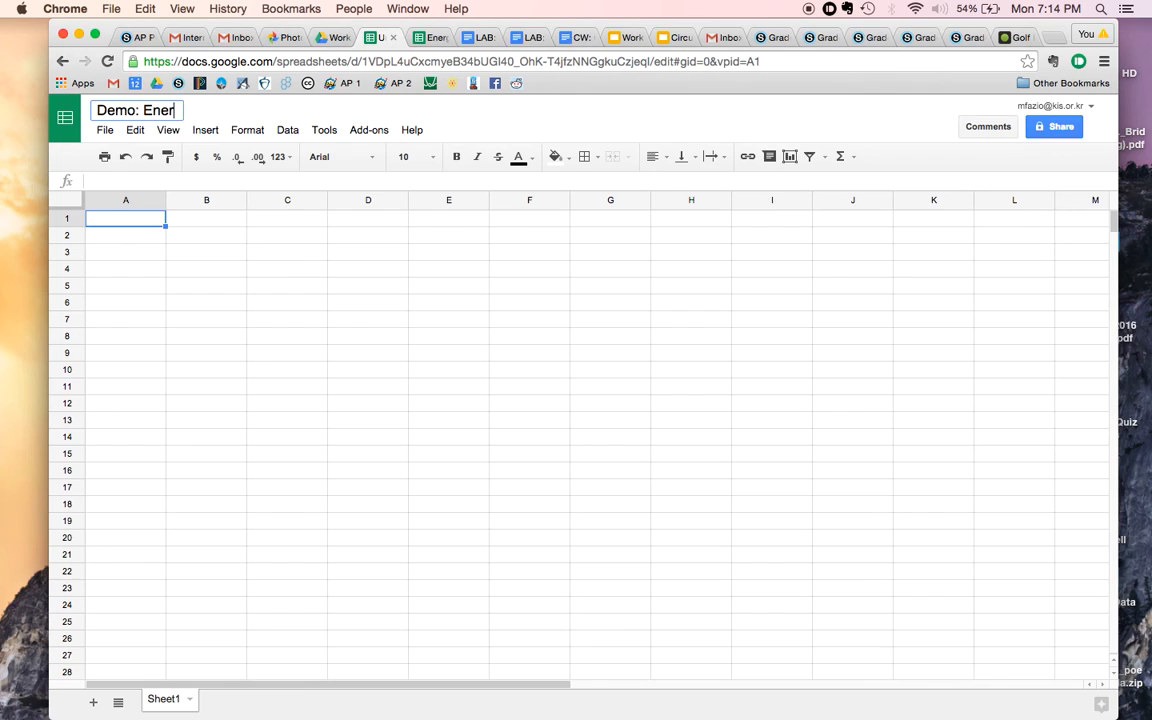
text(gy Lab)
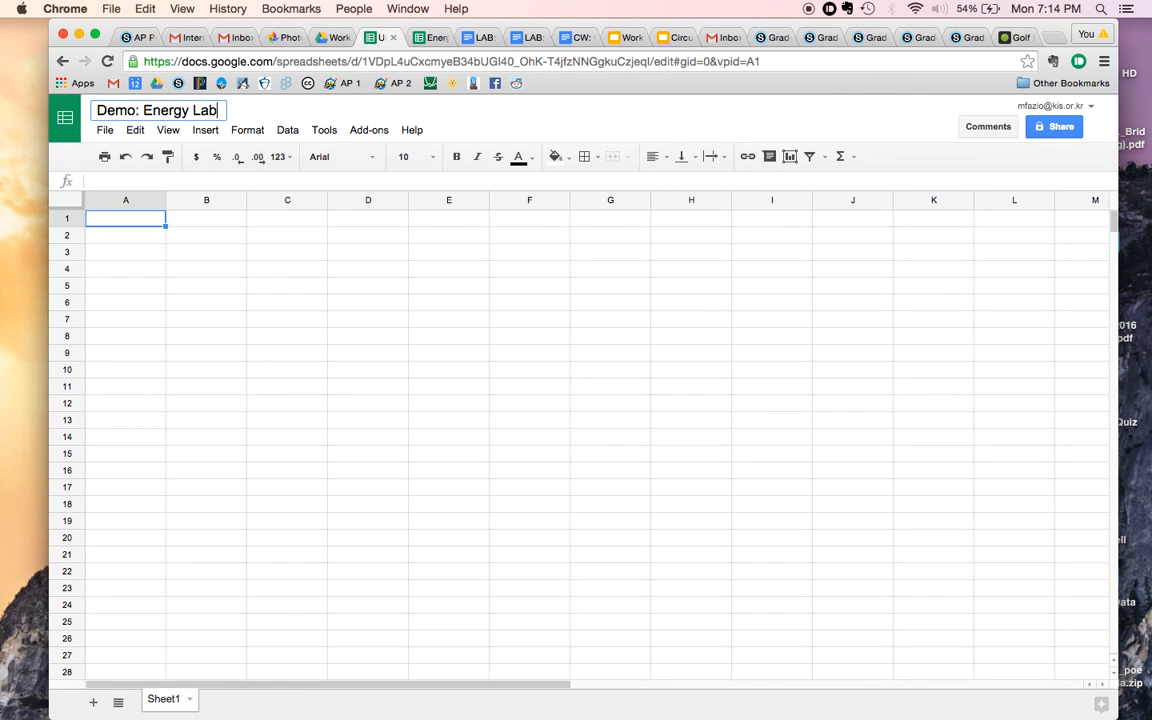
key(Return)
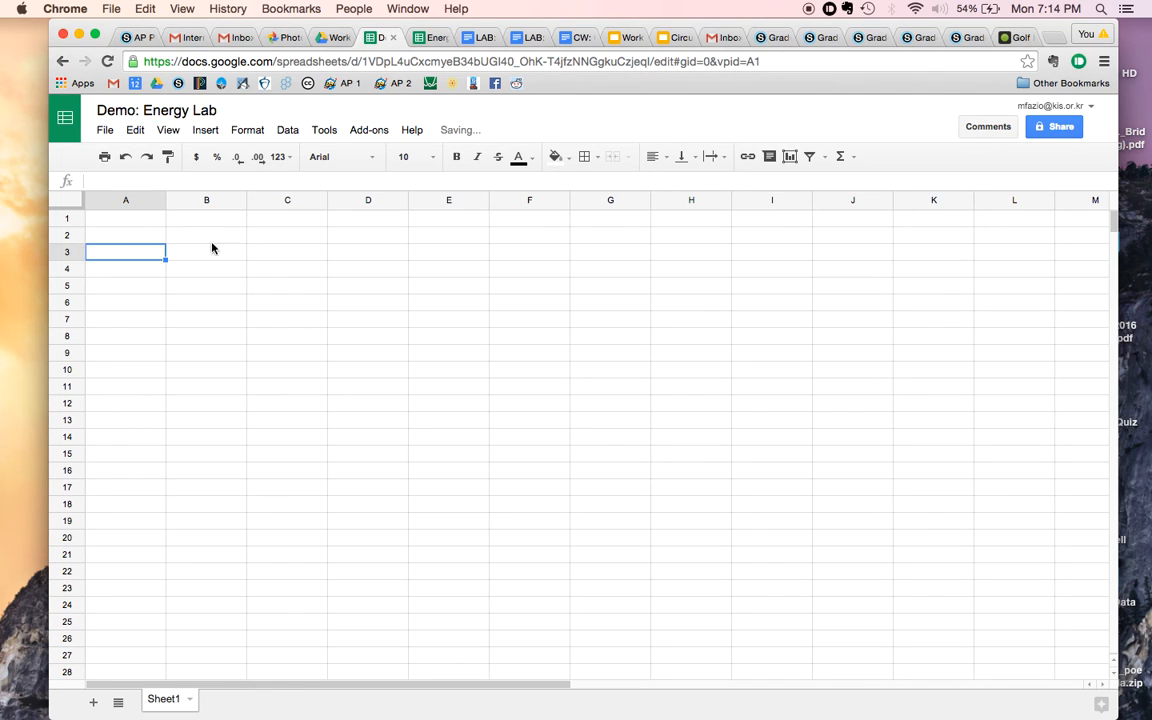
- Paste the copied motion data into the sheet starting at cell A2
click(110, 237)
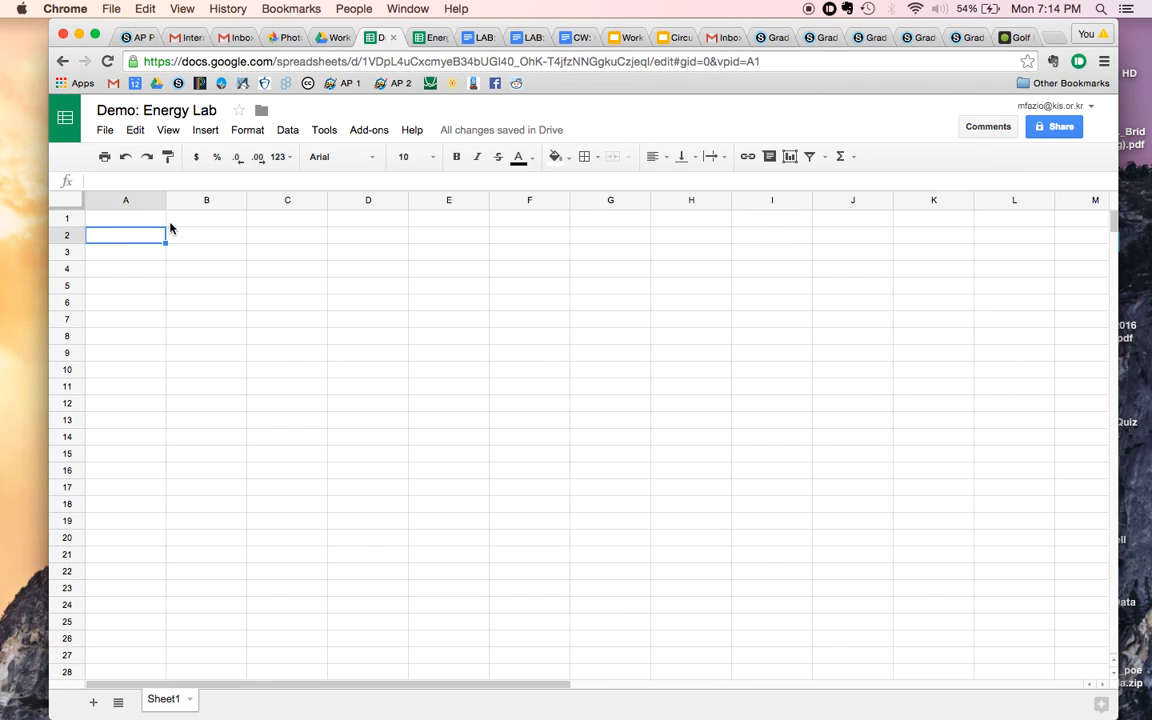
key(super+v)
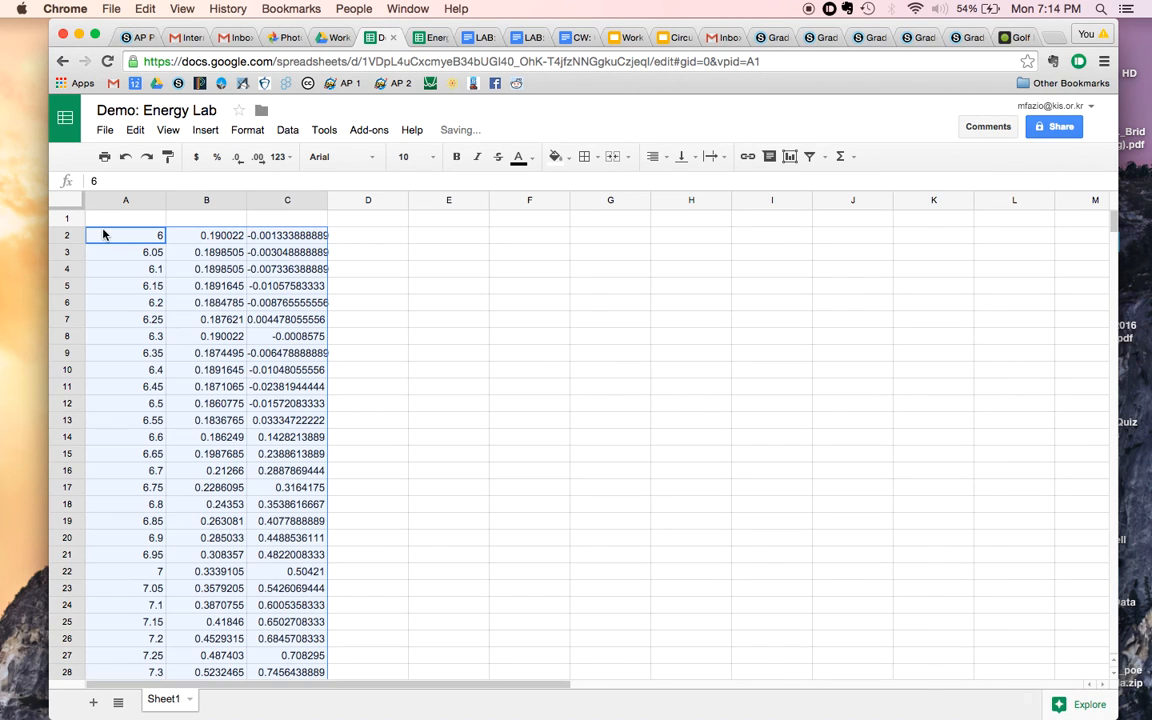
- Enter the headers "Time (s)", "Position (m)" and "Velocity (m/s)" in A1:C1, and widen column C to fit its values
click(123, 222)
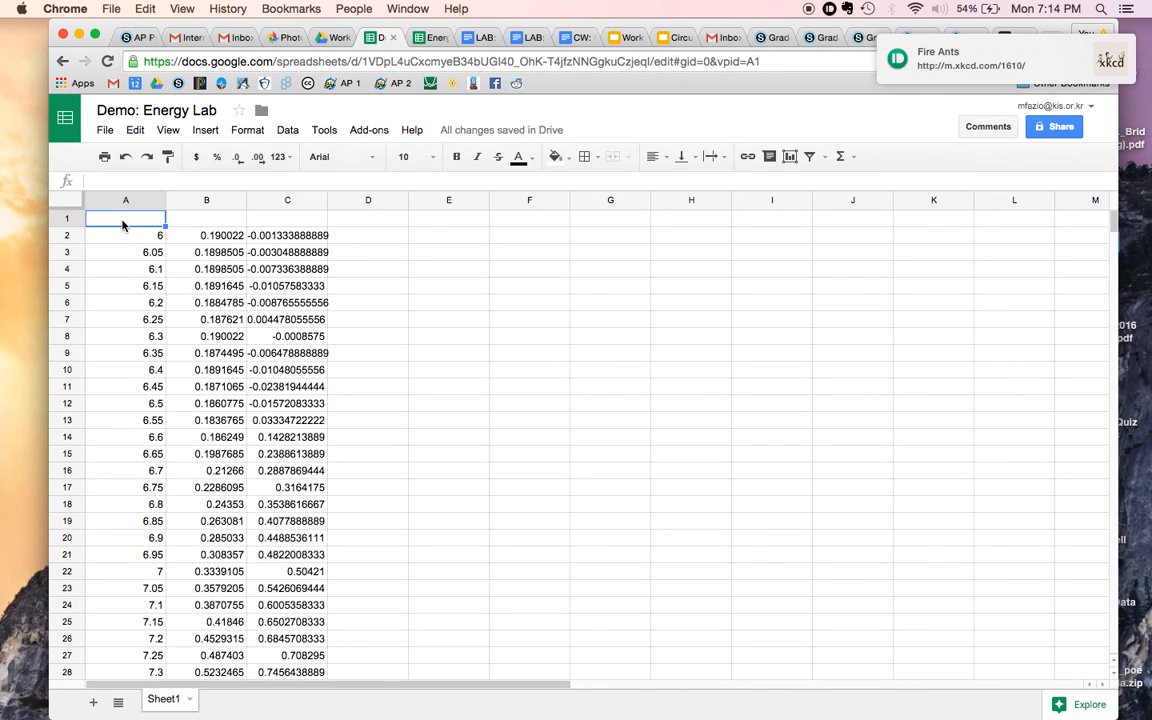
text(Position)
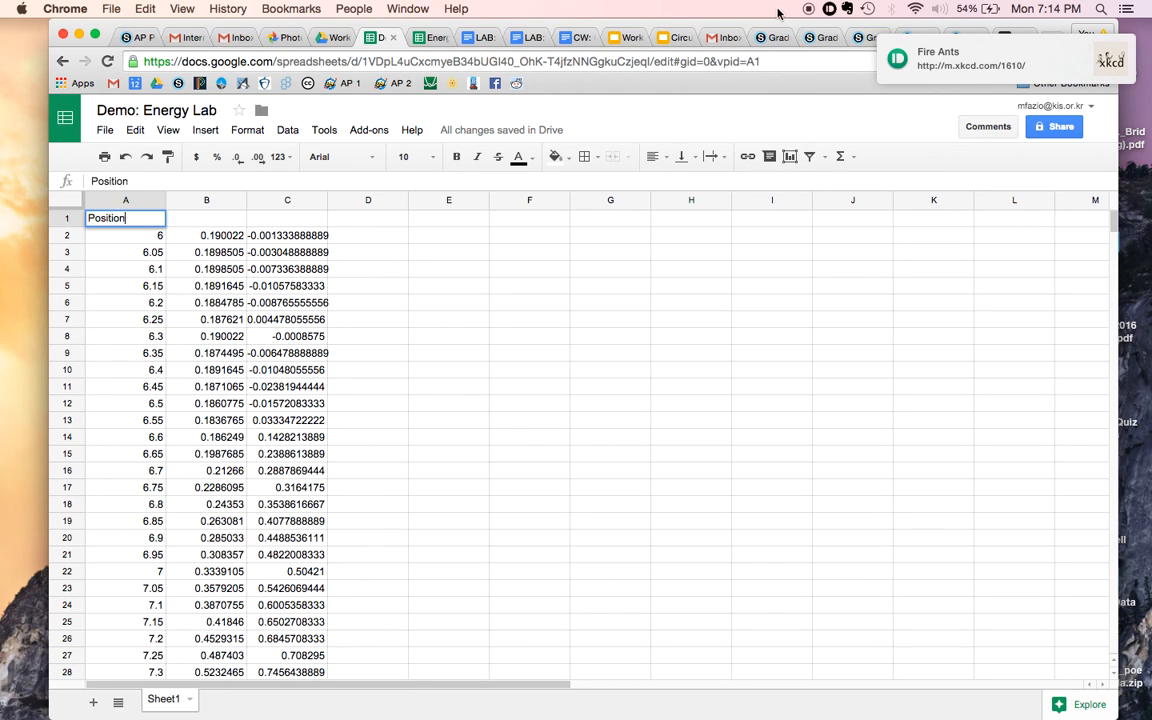
click(1006, 68)
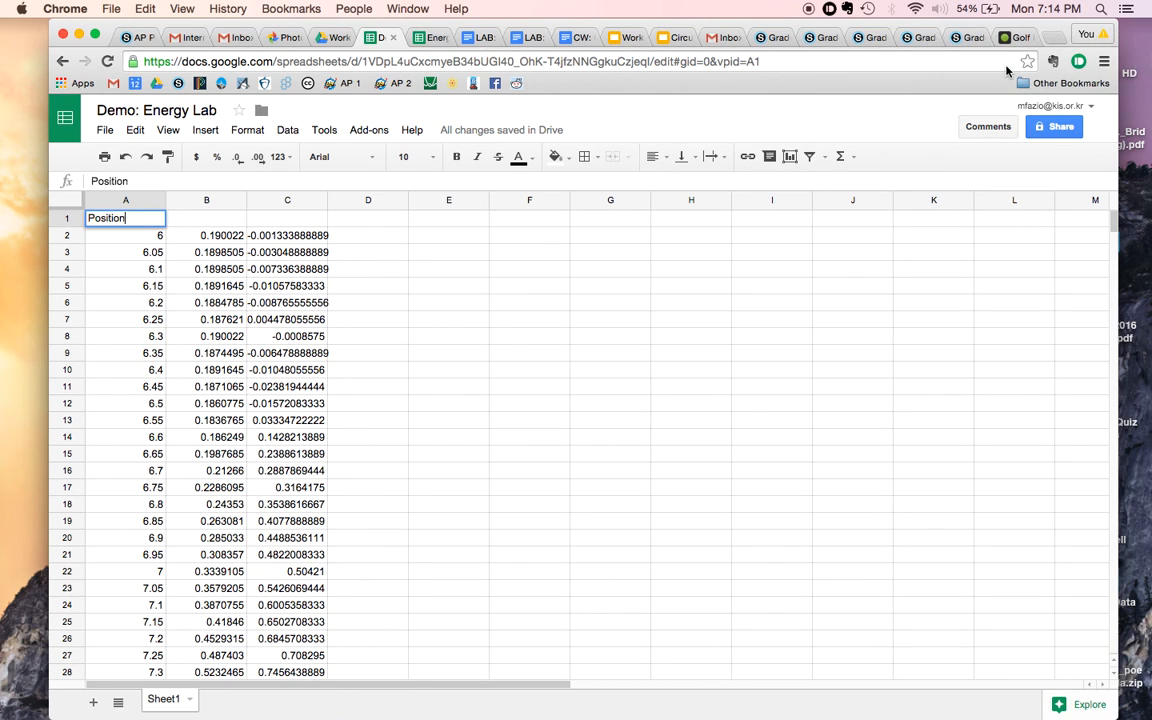
double_click(103, 219)
text(Time (s)
click(167, 220)
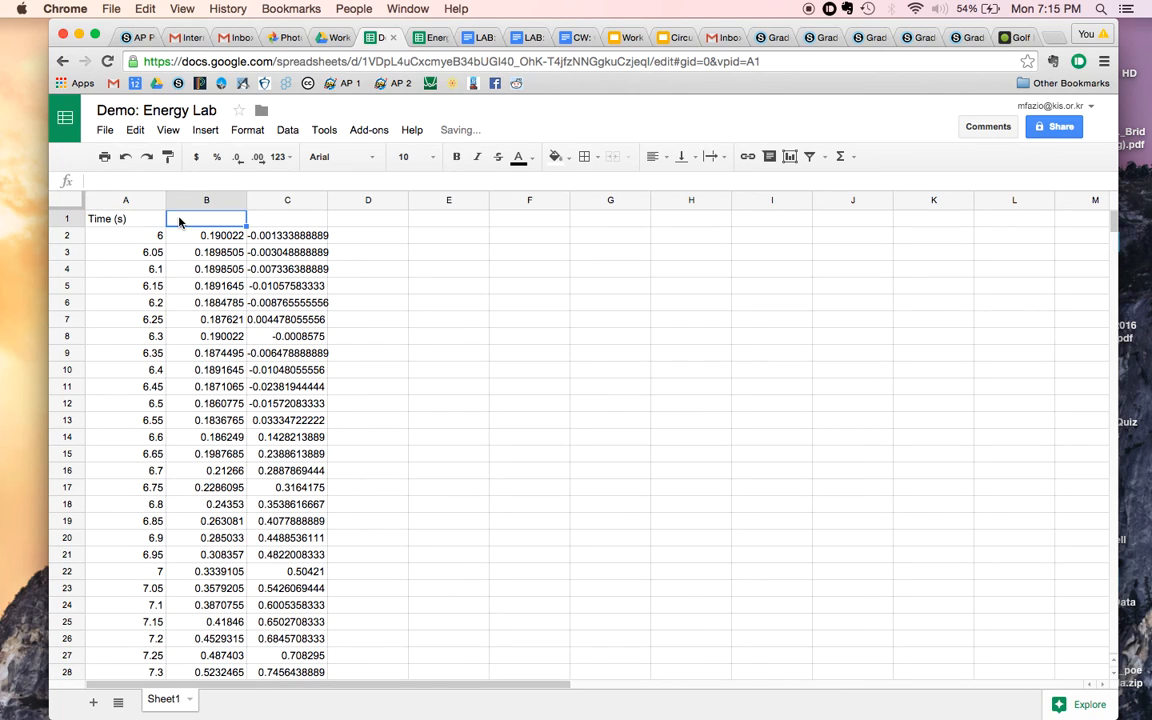
text(Position (m))
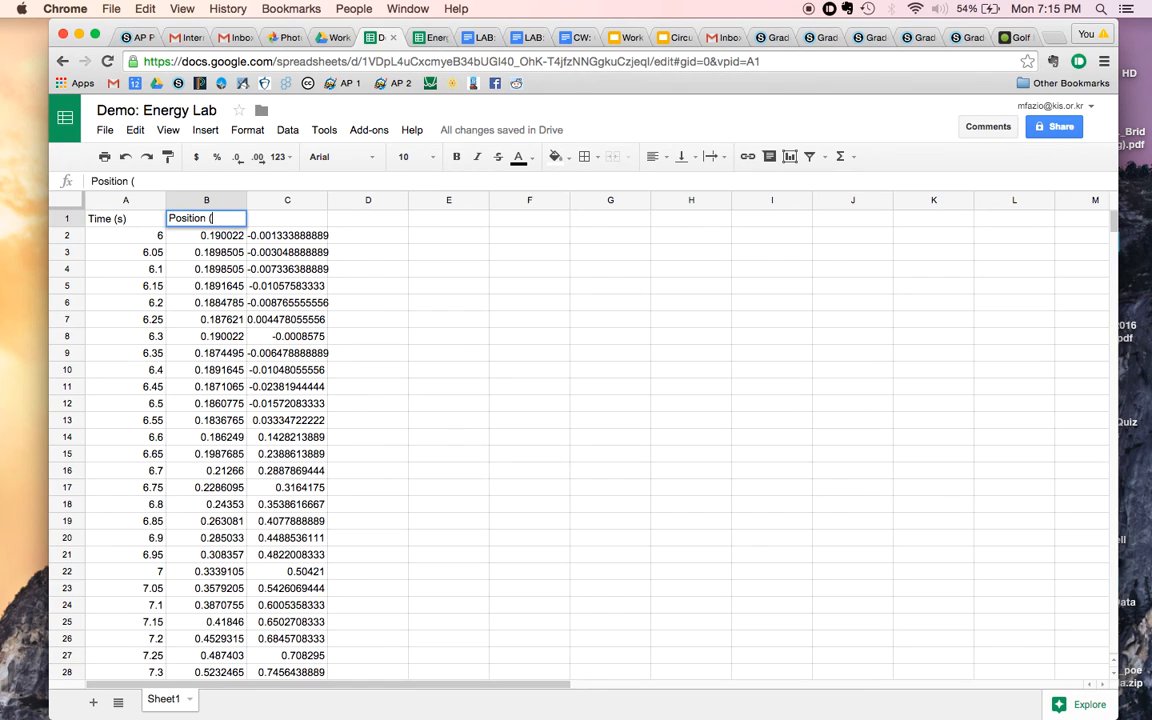
click(261, 222)
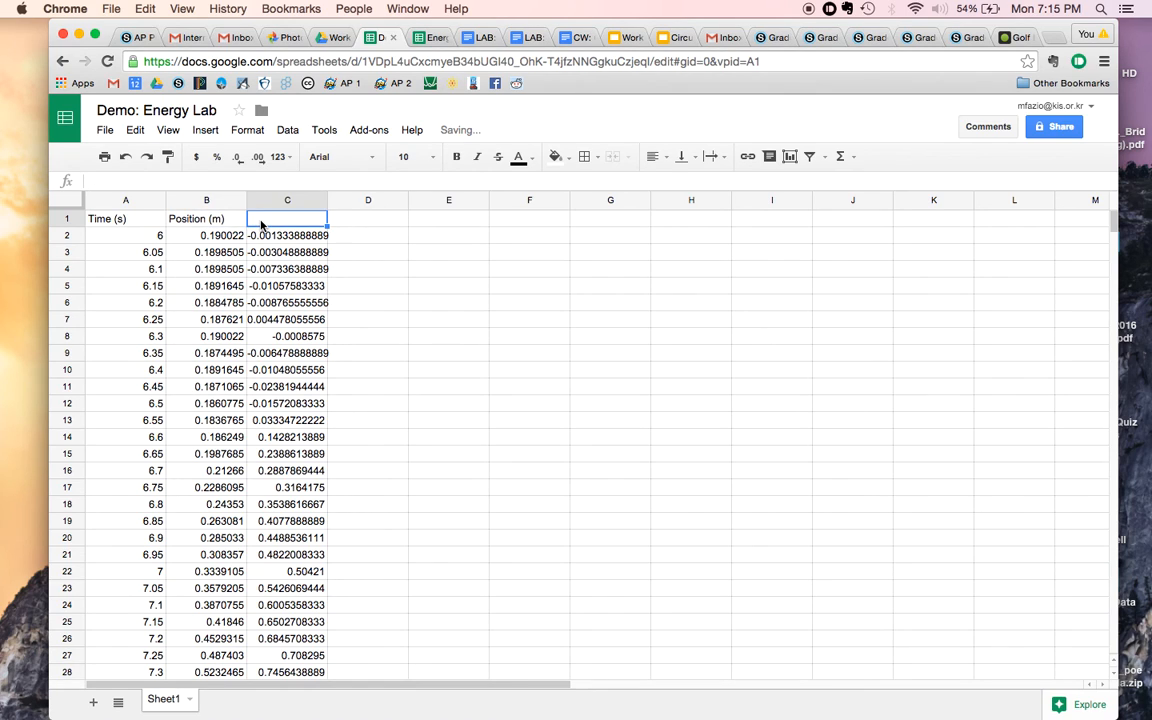
text(Velocity (m/s)
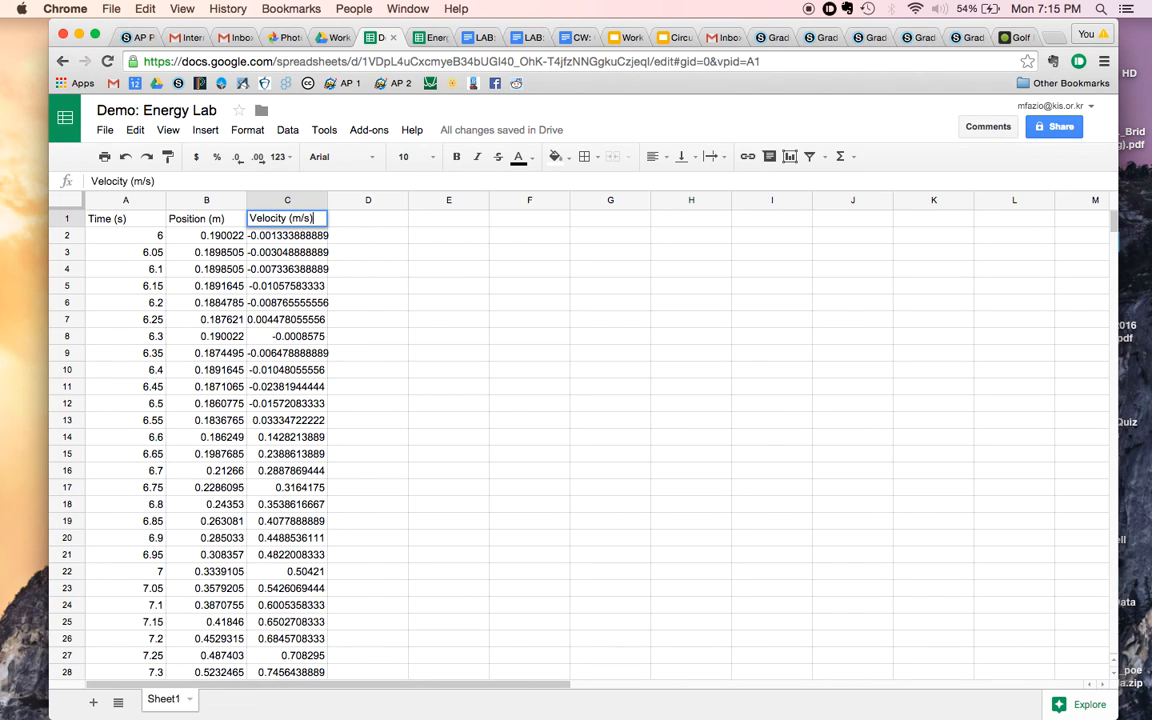
key(Return)
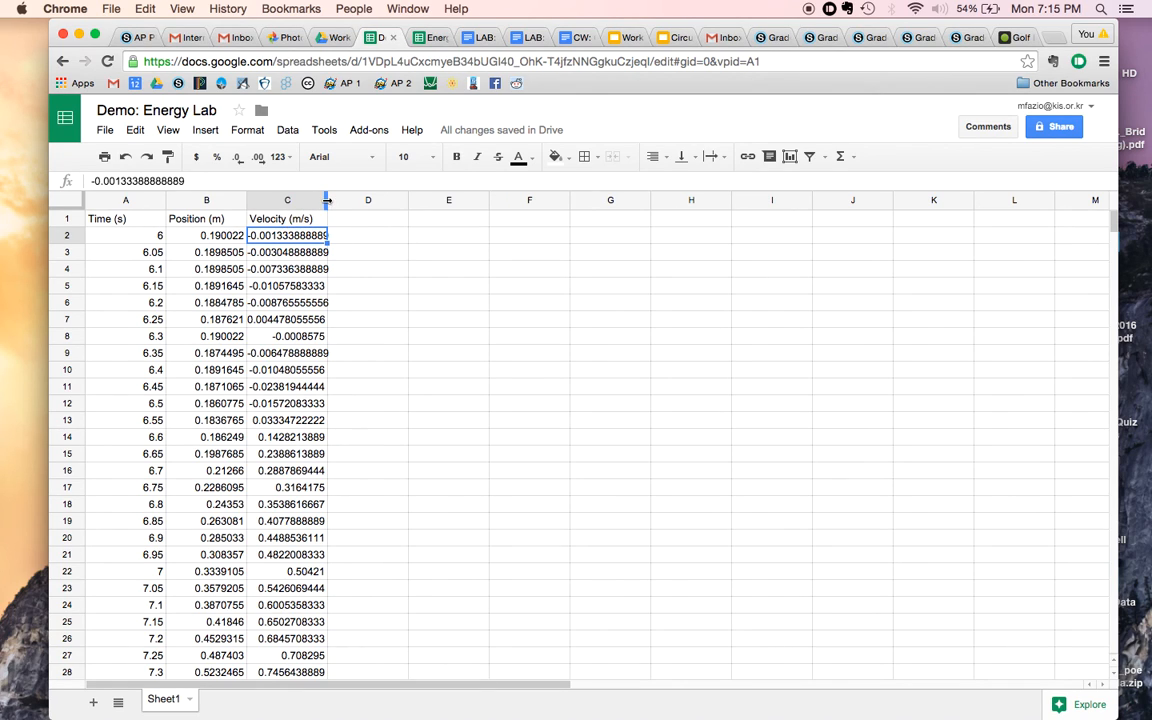
drag(327, 201, 352, 200)
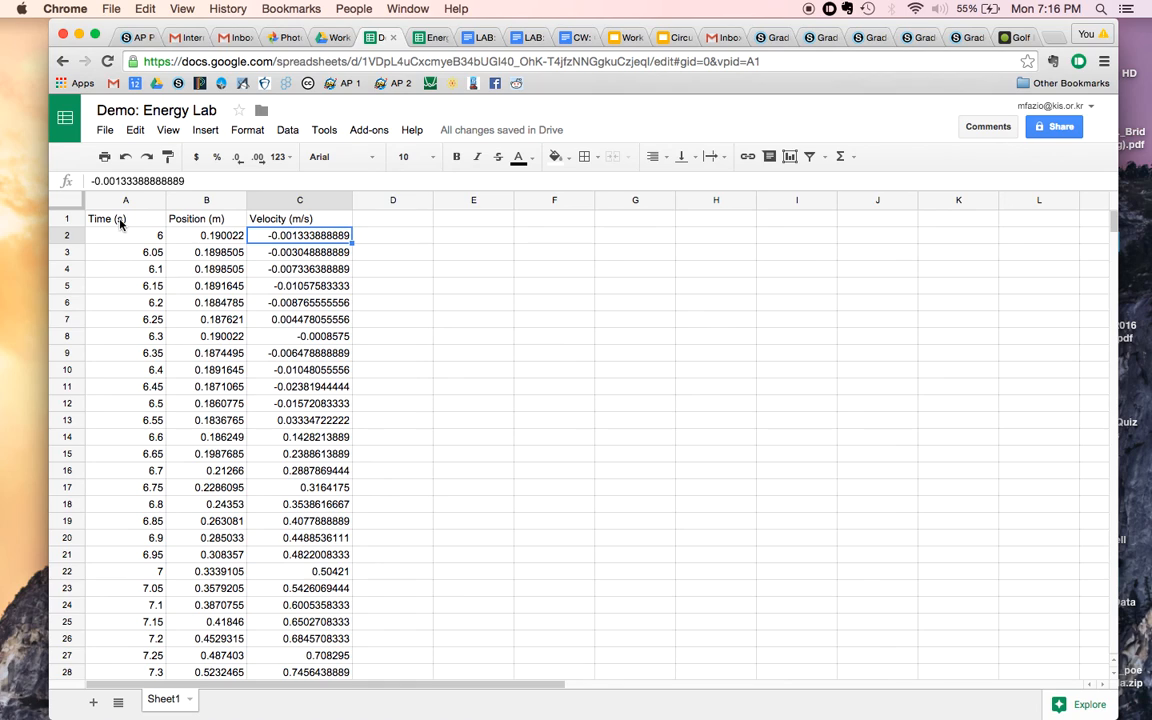
- Enter the headers "Time (s)" in G1 and "Kinetic Energy (J)" in H1, and widen column H to fit its header
click(215, 236)
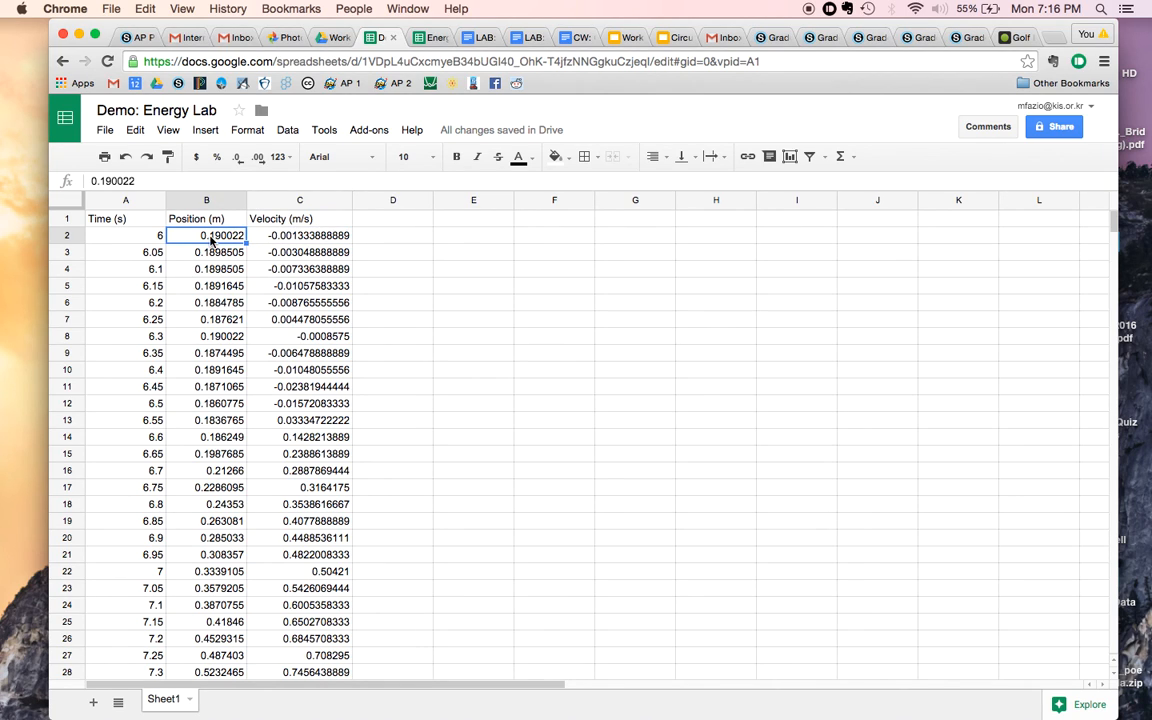
click(380, 216)
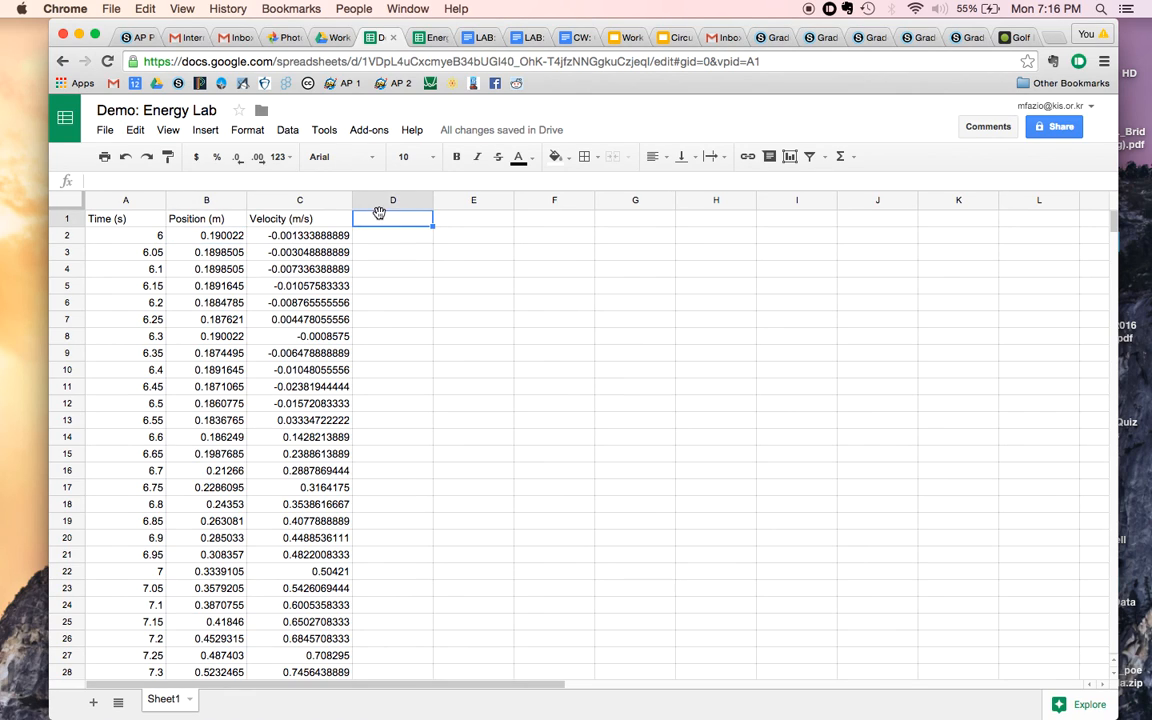
click(630, 219)
text(Time (s)
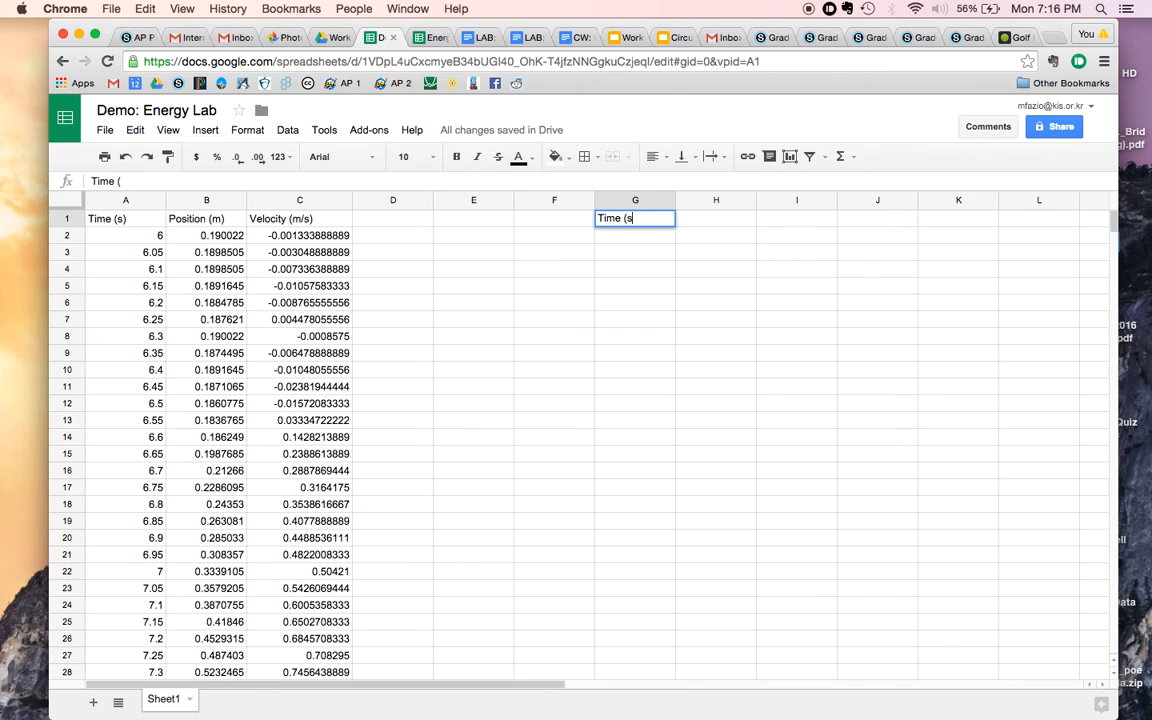
key(Tab)
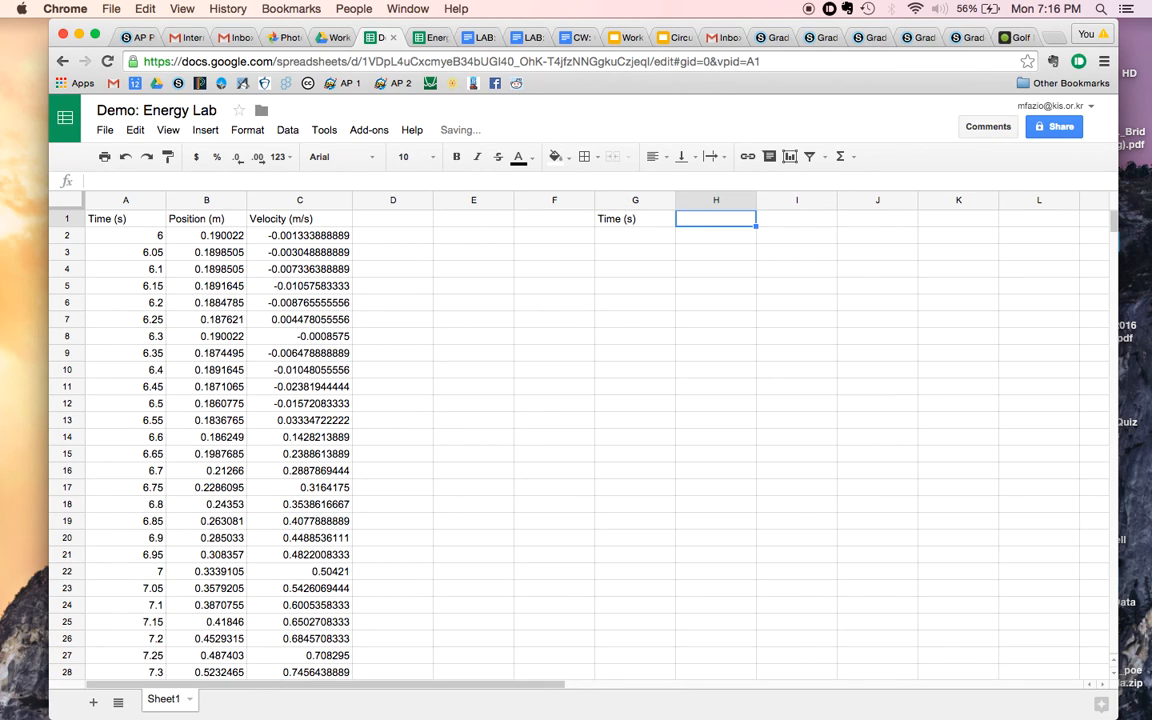
text(Kinetic E)
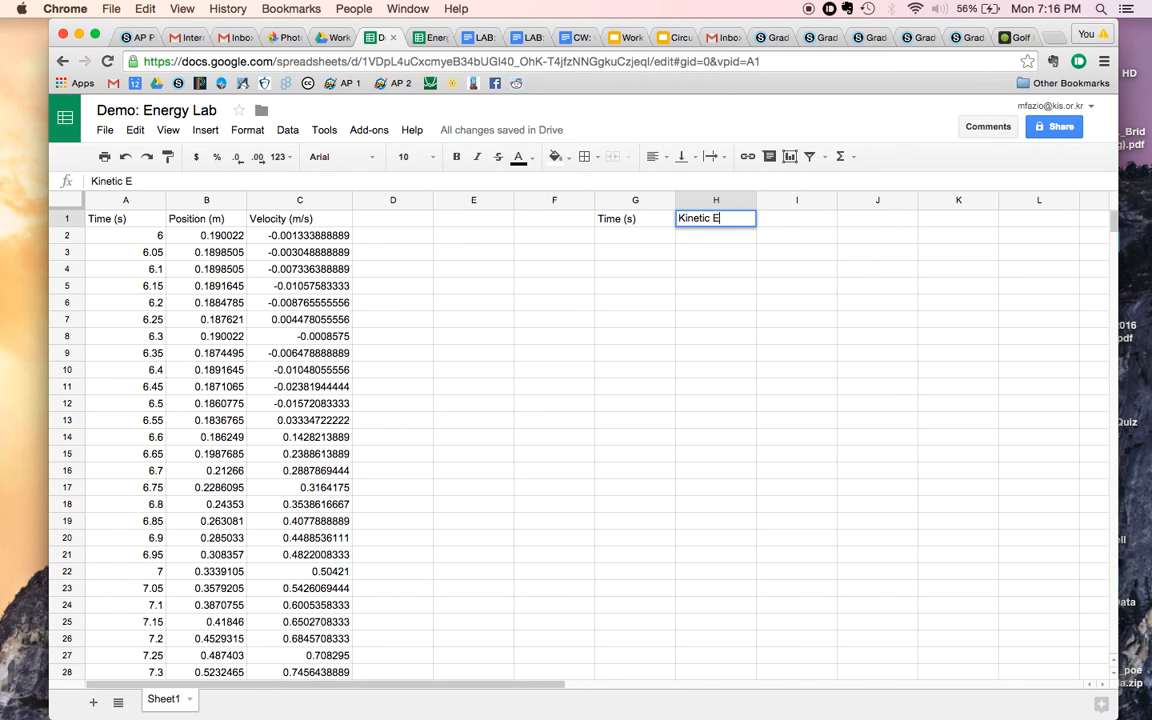
text(nergy (J))
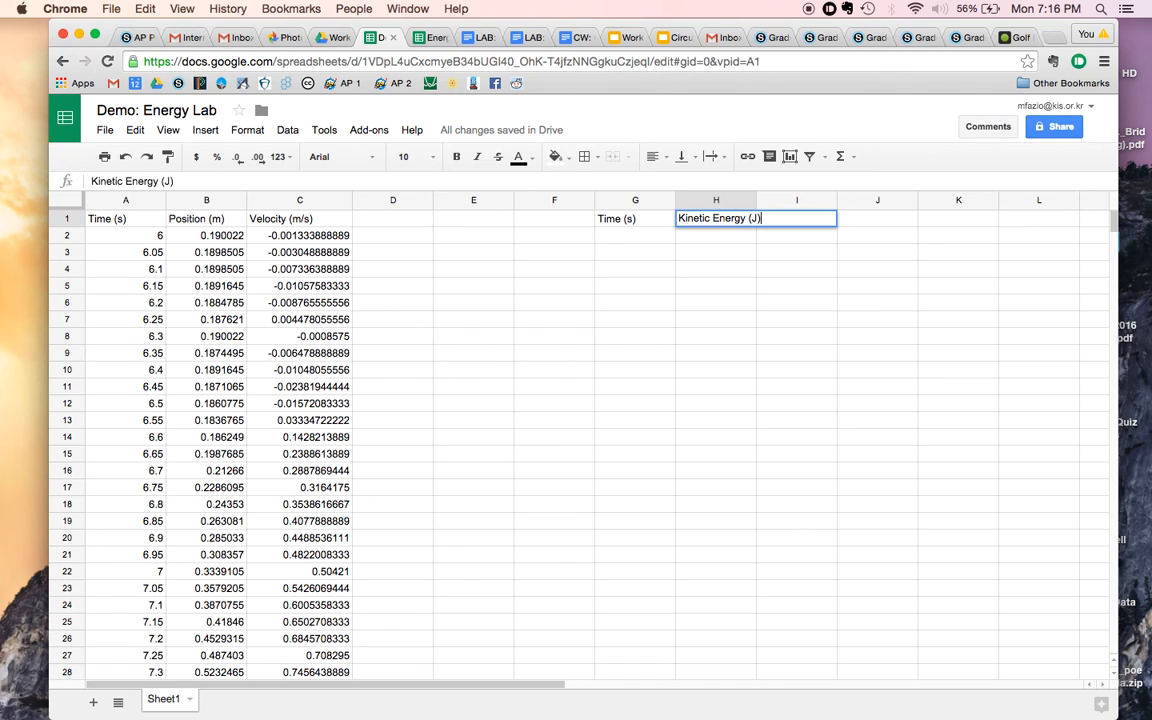
click(702, 282)
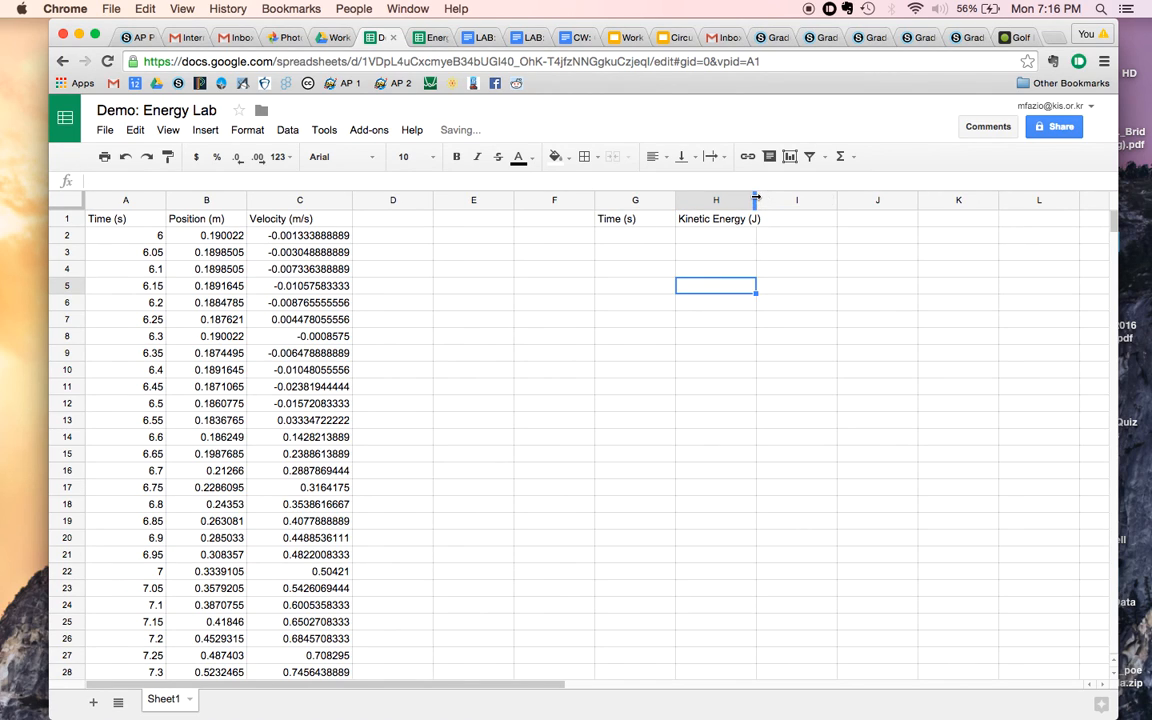
drag(757, 196, 776, 196)
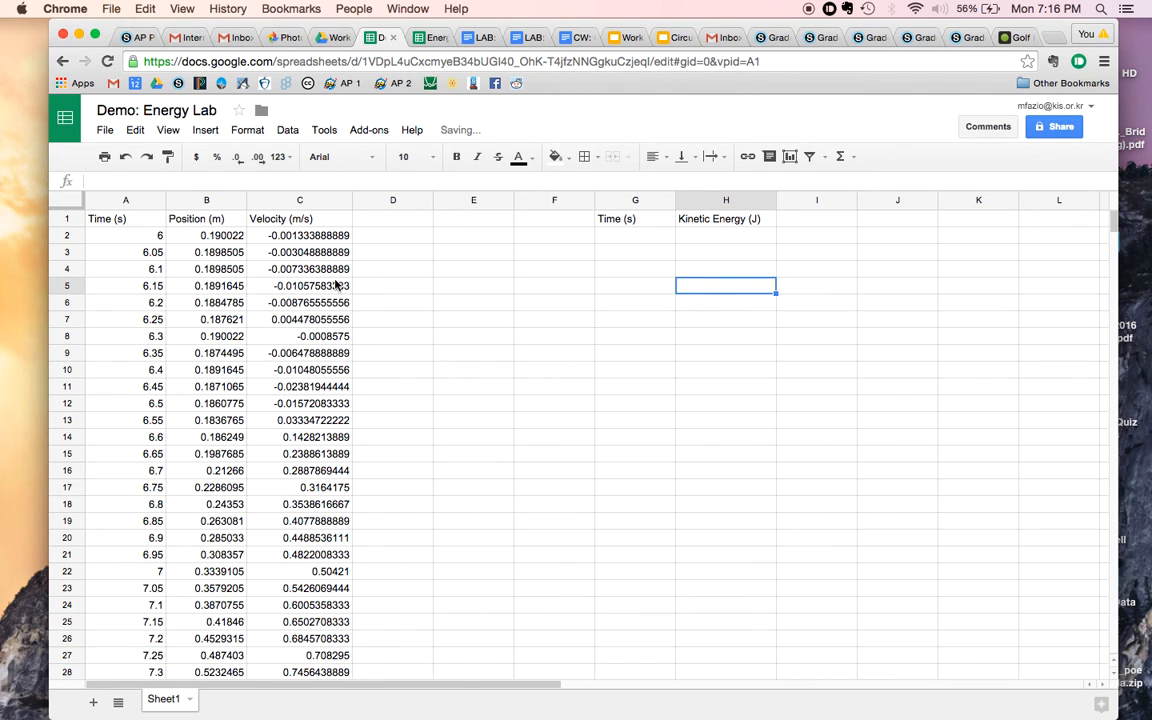
scroll(289, 365, down, 10)
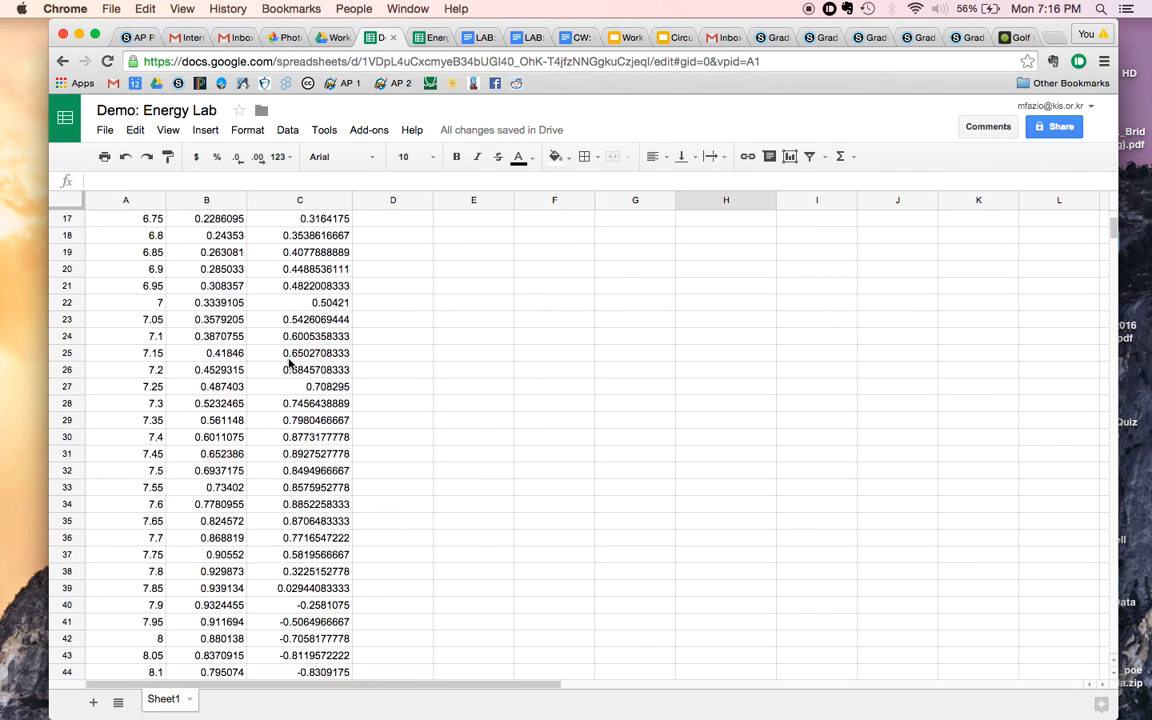
scroll(289, 365, up, 10)
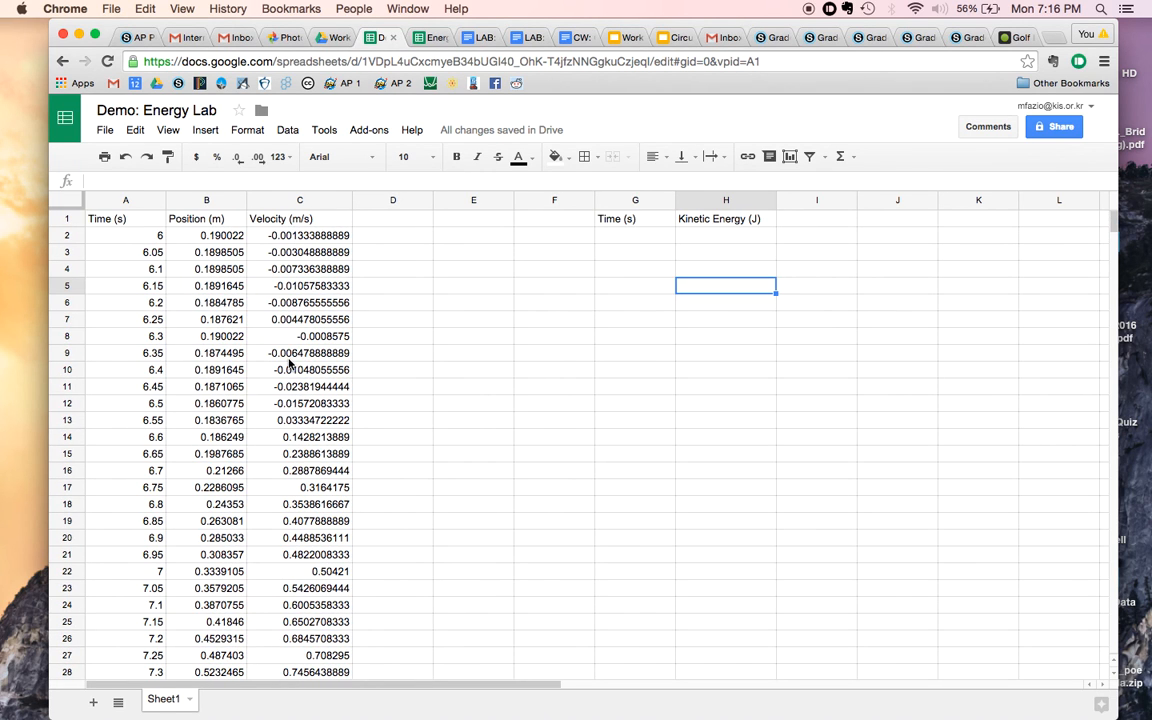
click(280, 220)
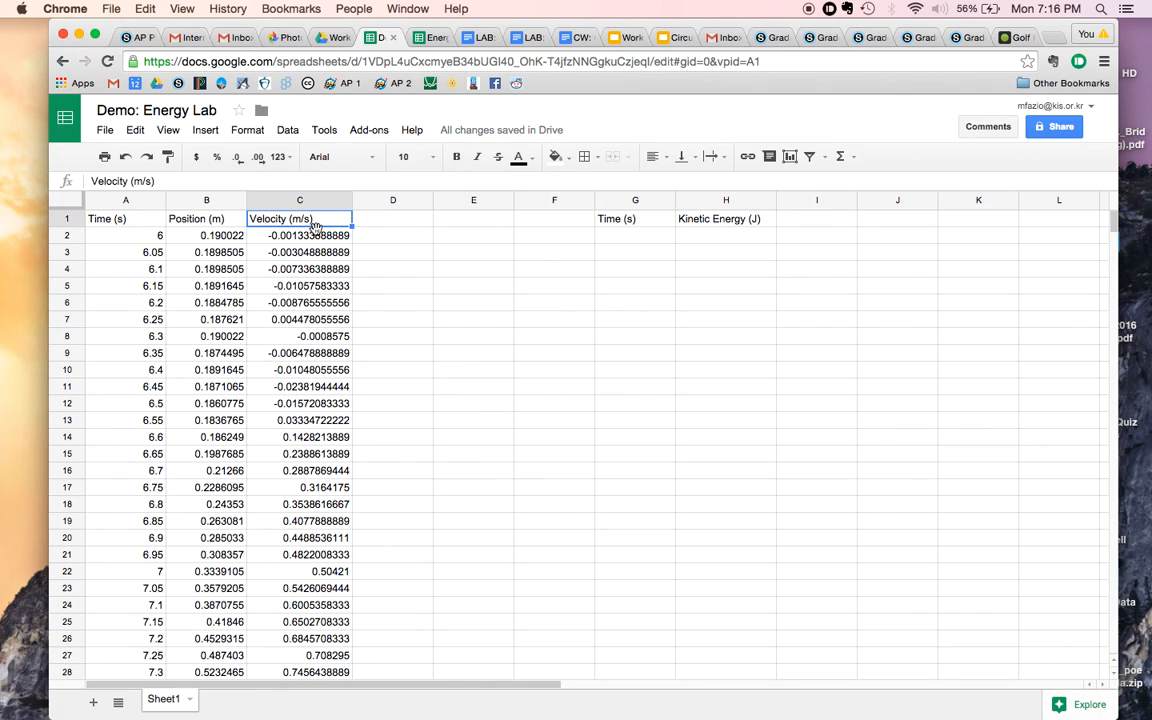
click(624, 235)
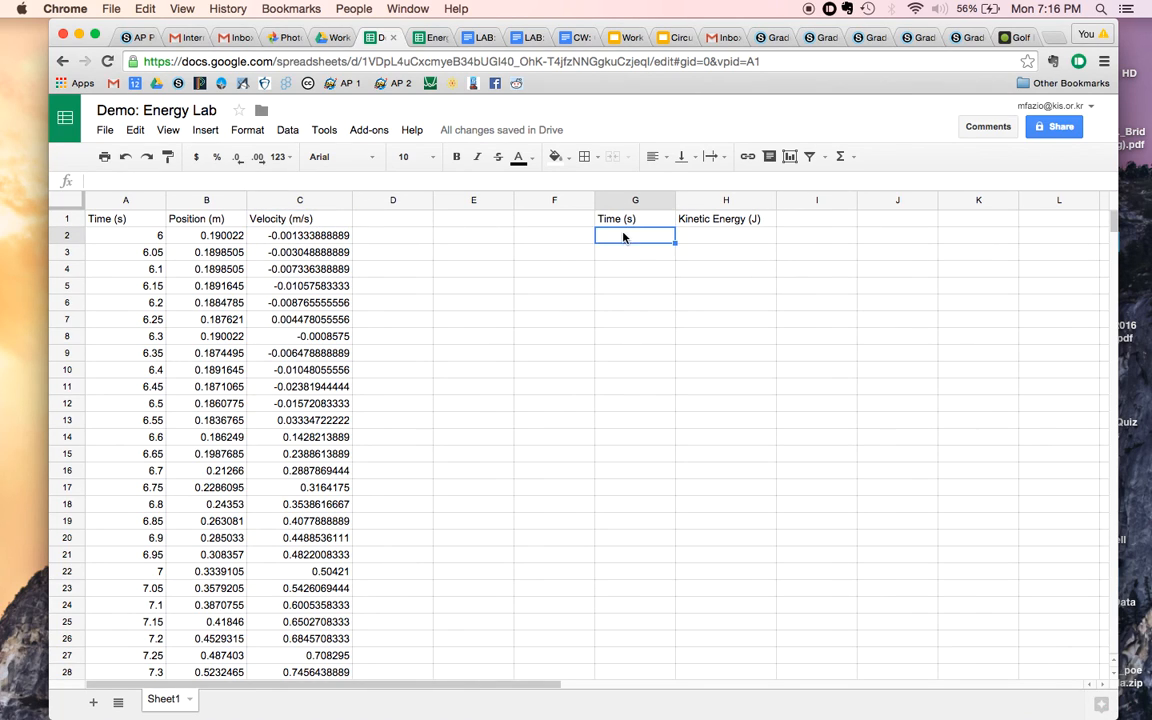
- Enter the kinetic energy formula =.5*.250*(C2^2) in cell H2, referencing the first velocity value
click(725, 242)
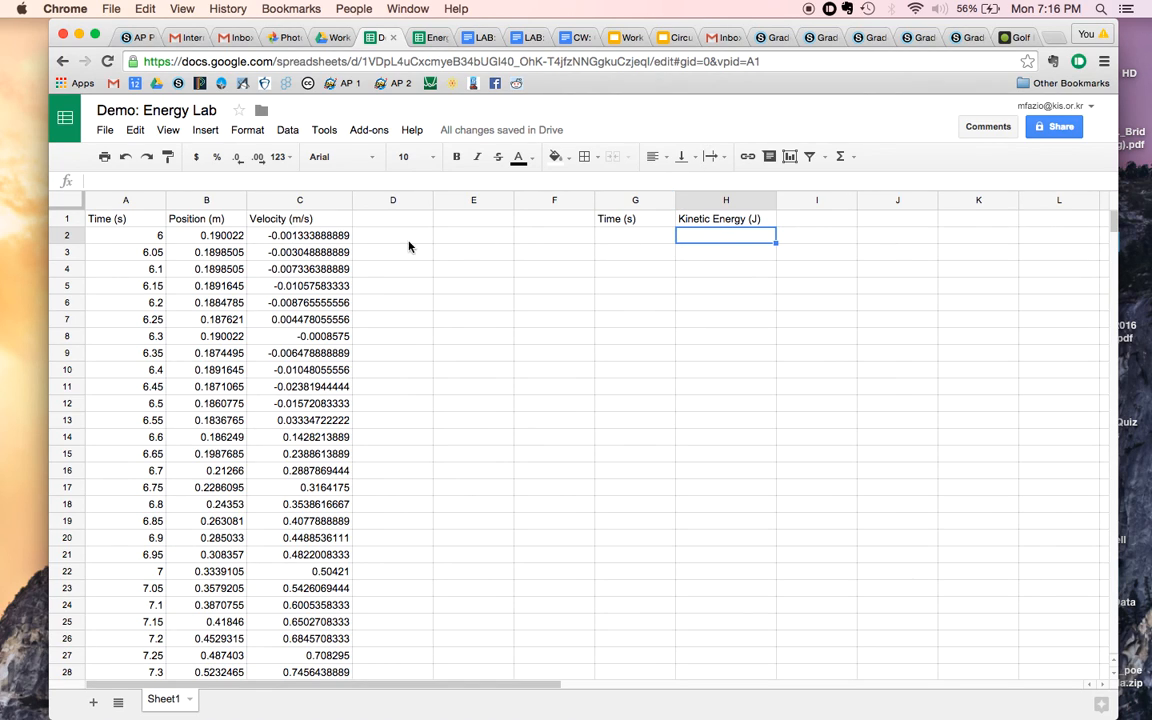
double_click(706, 235)
text(=)
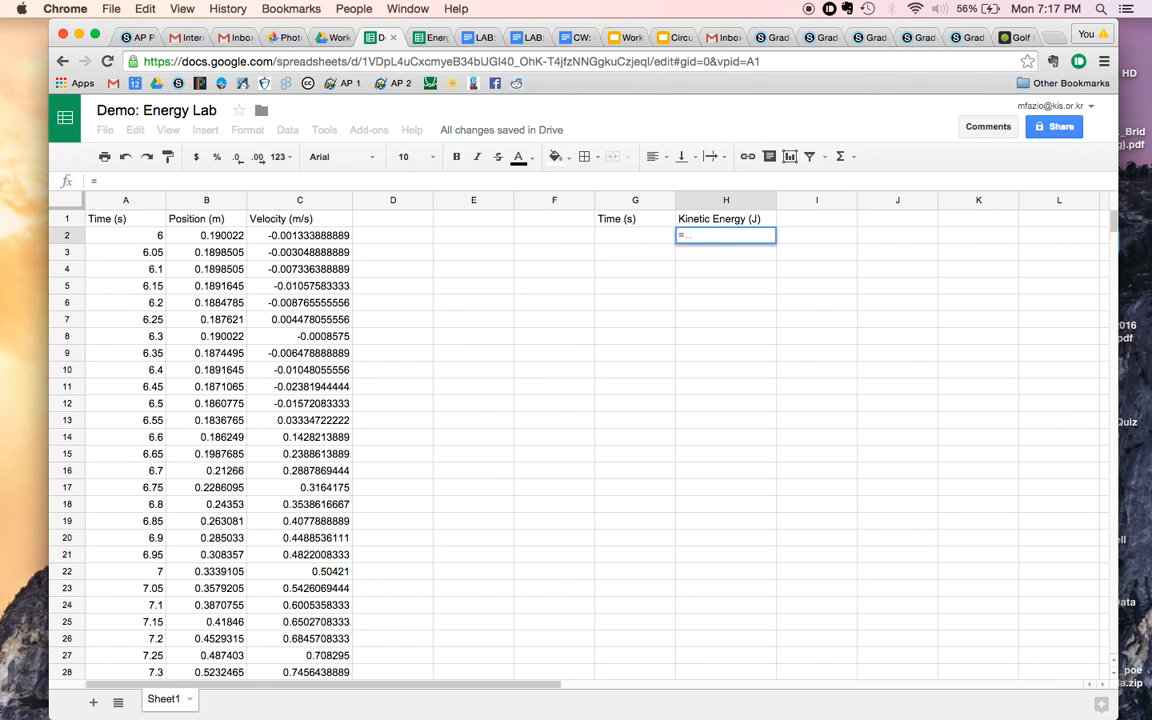
text(.5*.250)
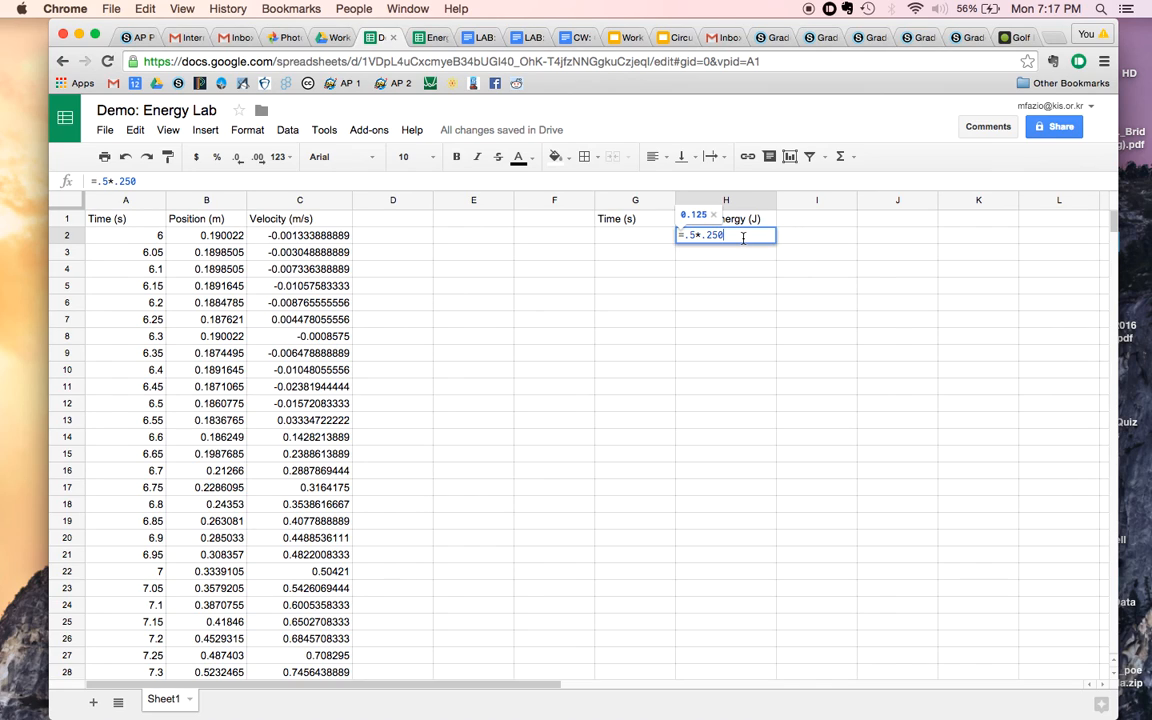
text(*)
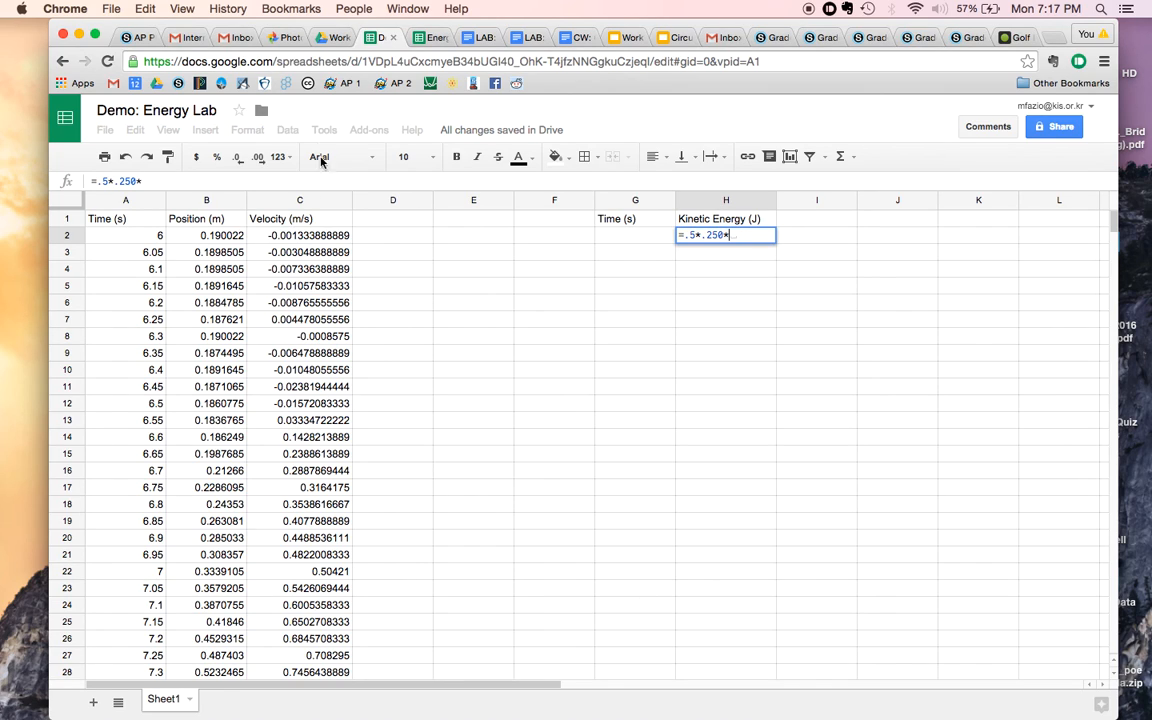
text((^@)
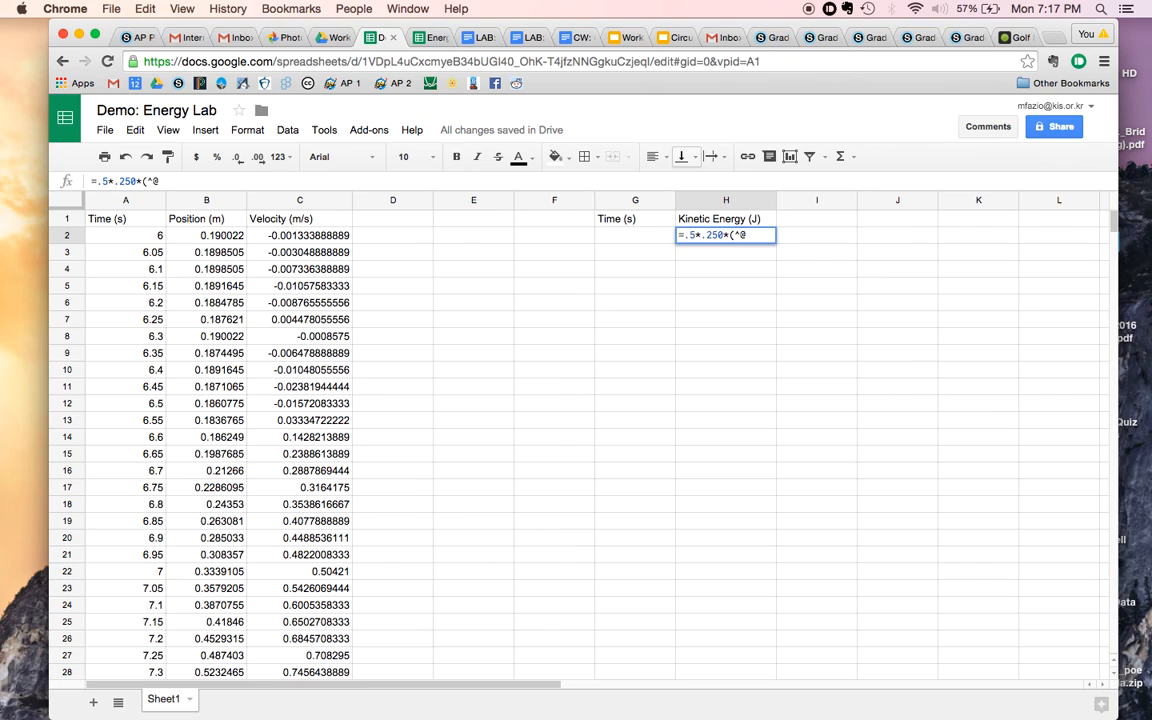
key(BackSpace)
text(2))
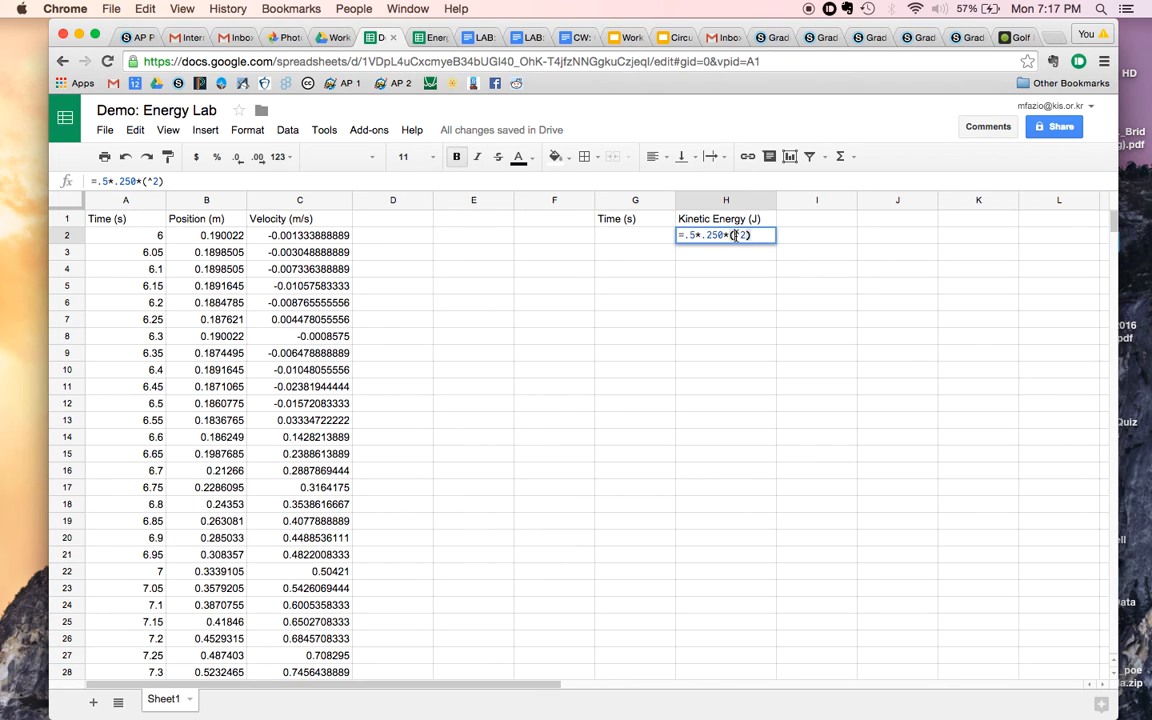
click(733, 234)
click(326, 241)
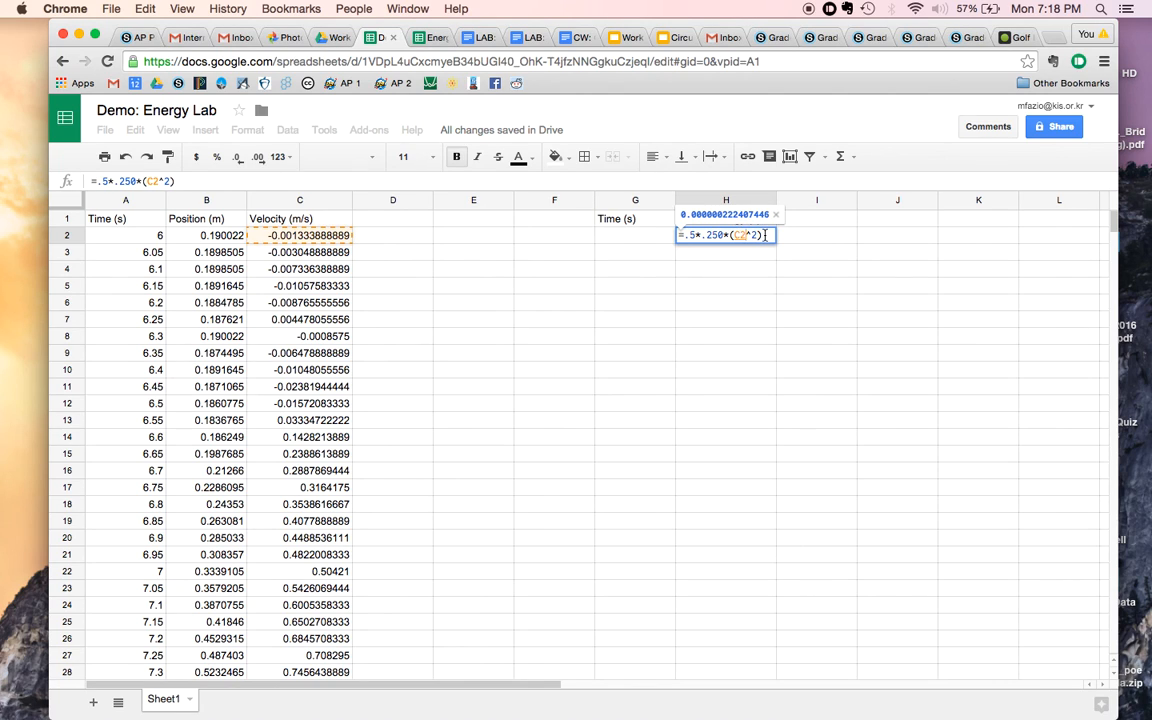
key(Return)
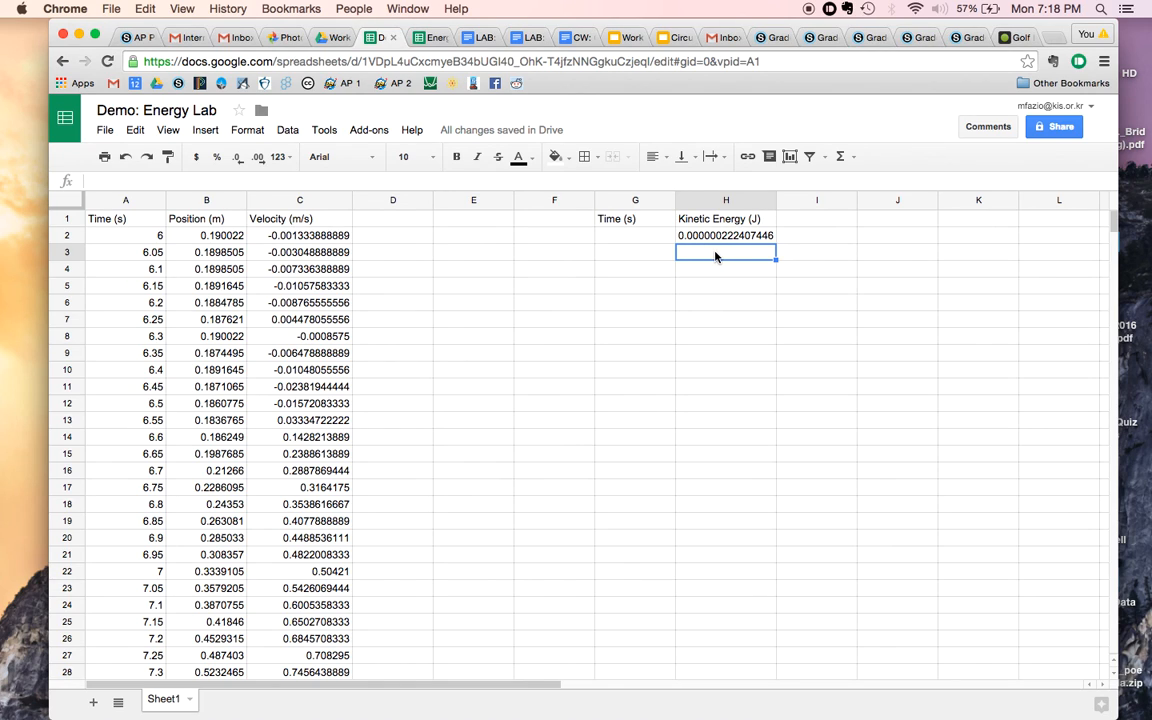
- Fill the kinetic energy formula from H2 down to row 197, the last row of motion data
click(769, 239)
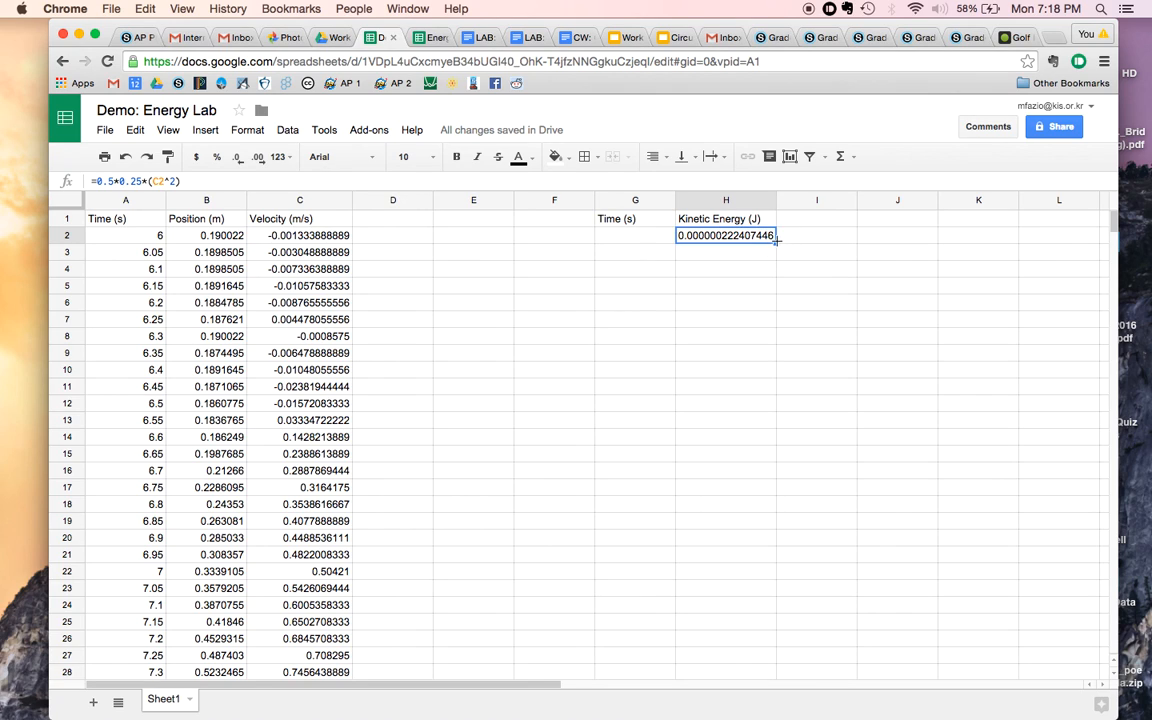
drag(775, 243, 738, 301)
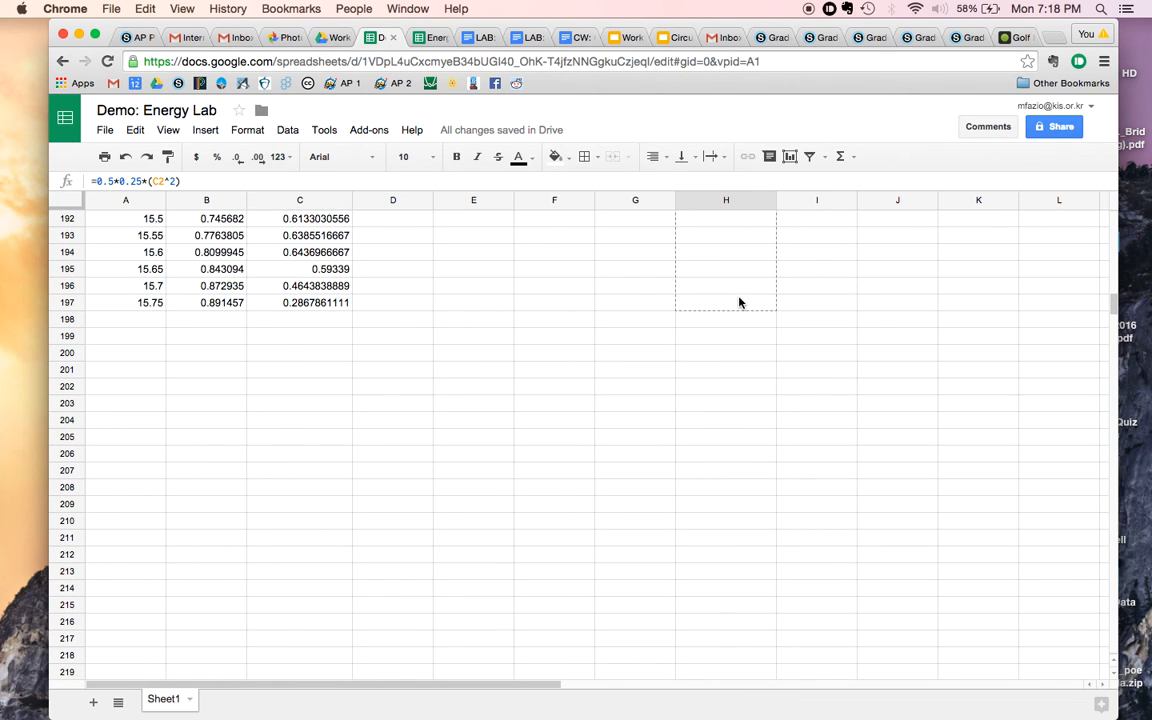
scroll(582, 322, up, 20)
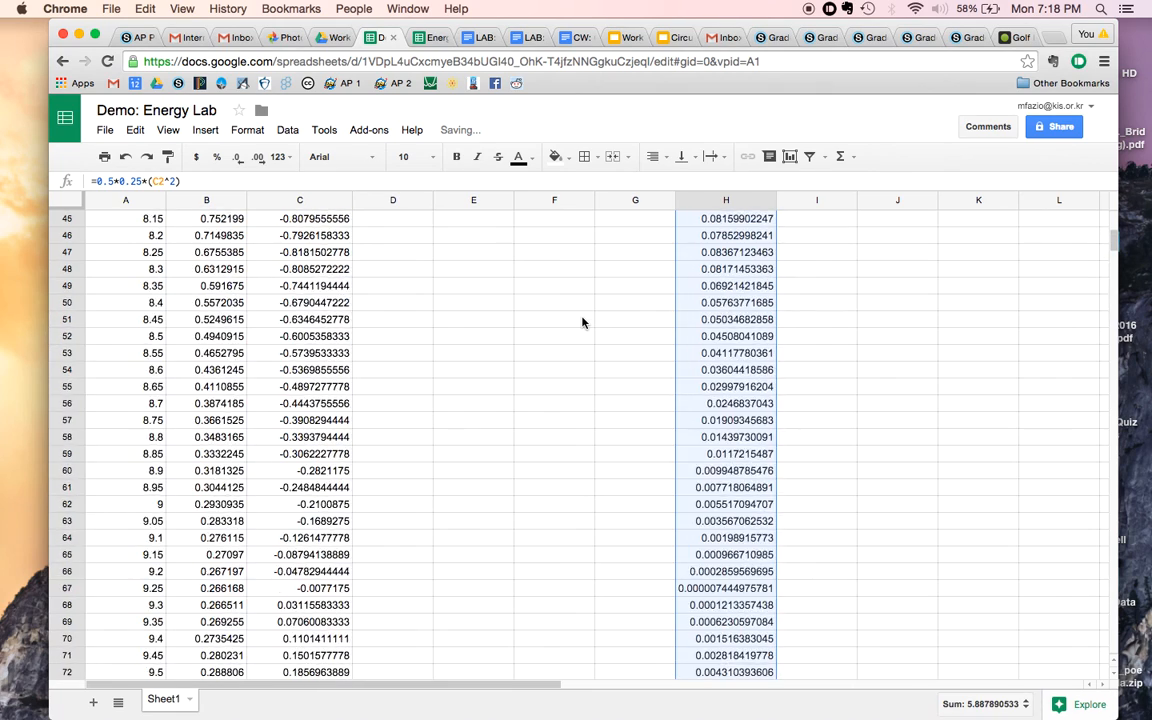
scroll(582, 322, up, 2)
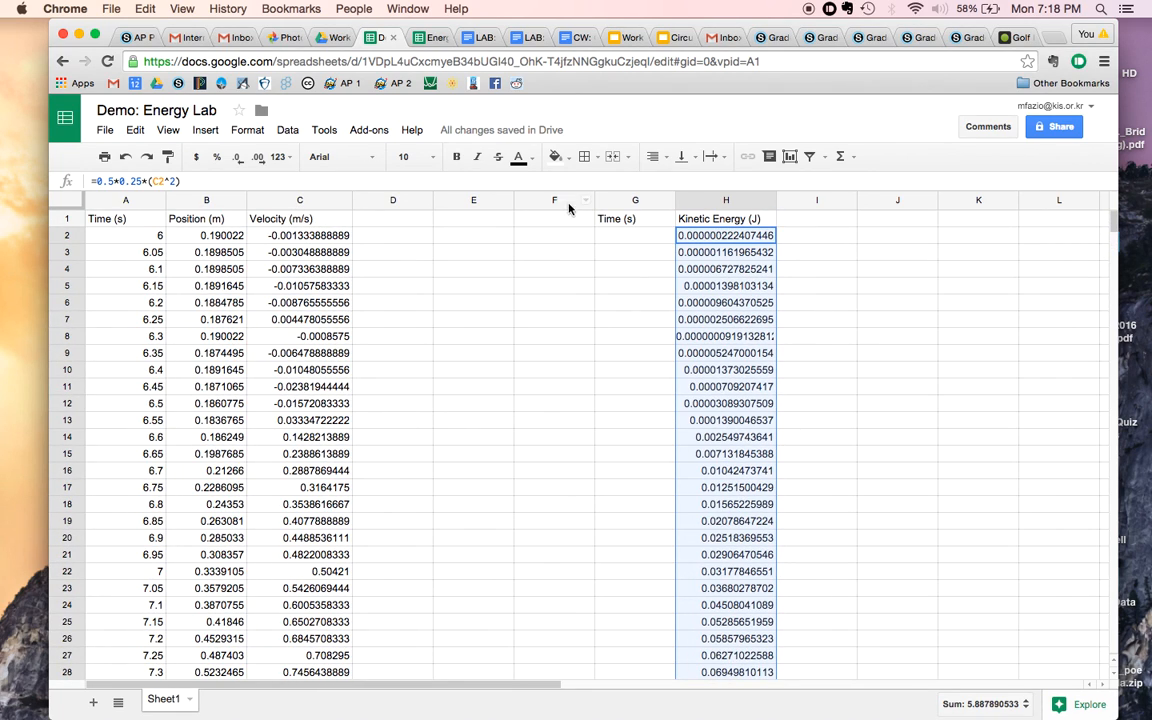
- Copy the whole time column A and paste its values only into column G
click(613, 231)
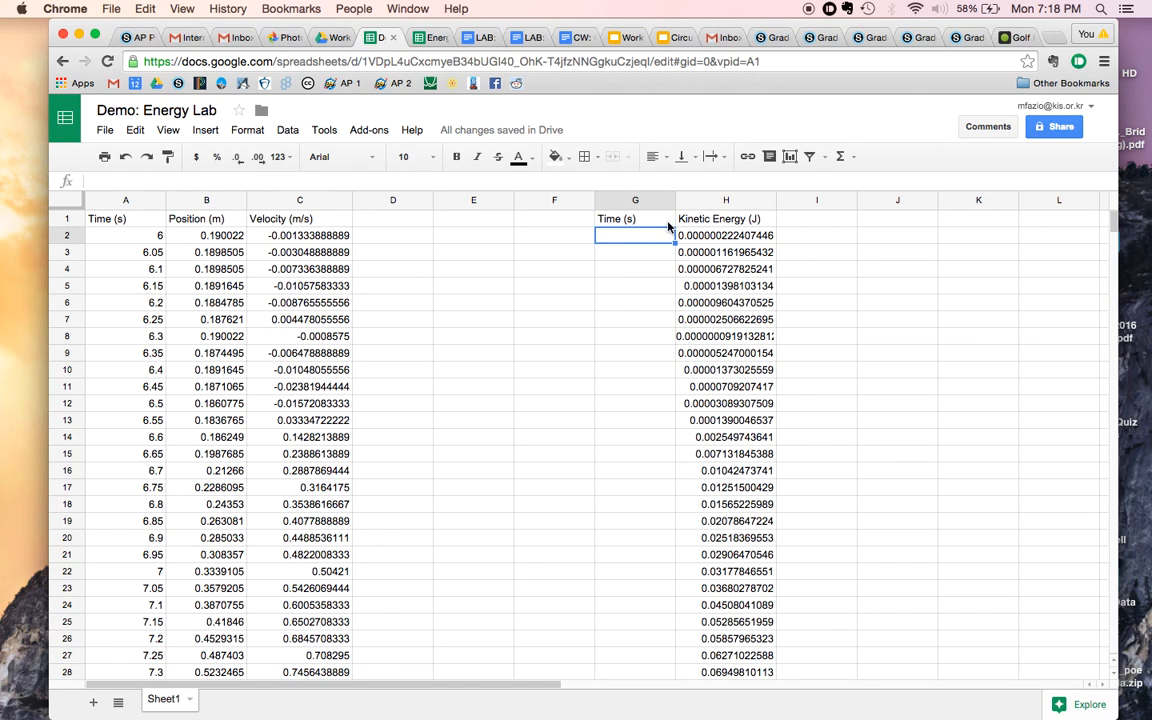
click(666, 222)
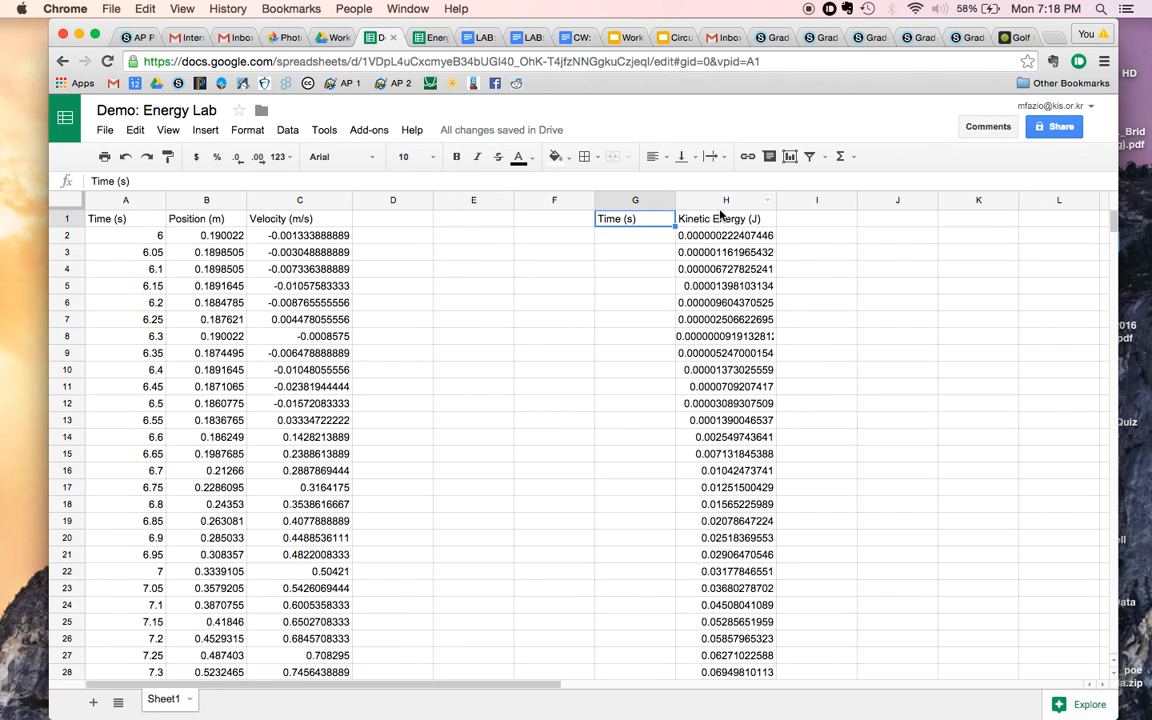
click(125, 200)
click(157, 201)
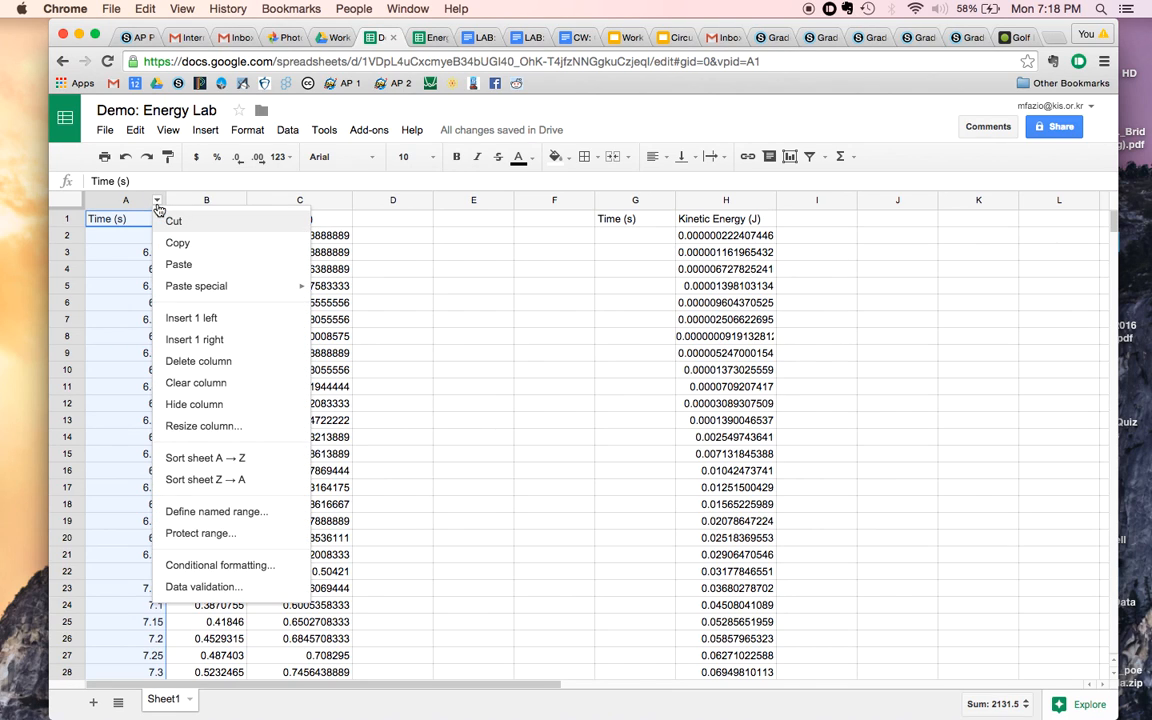
click(159, 238)
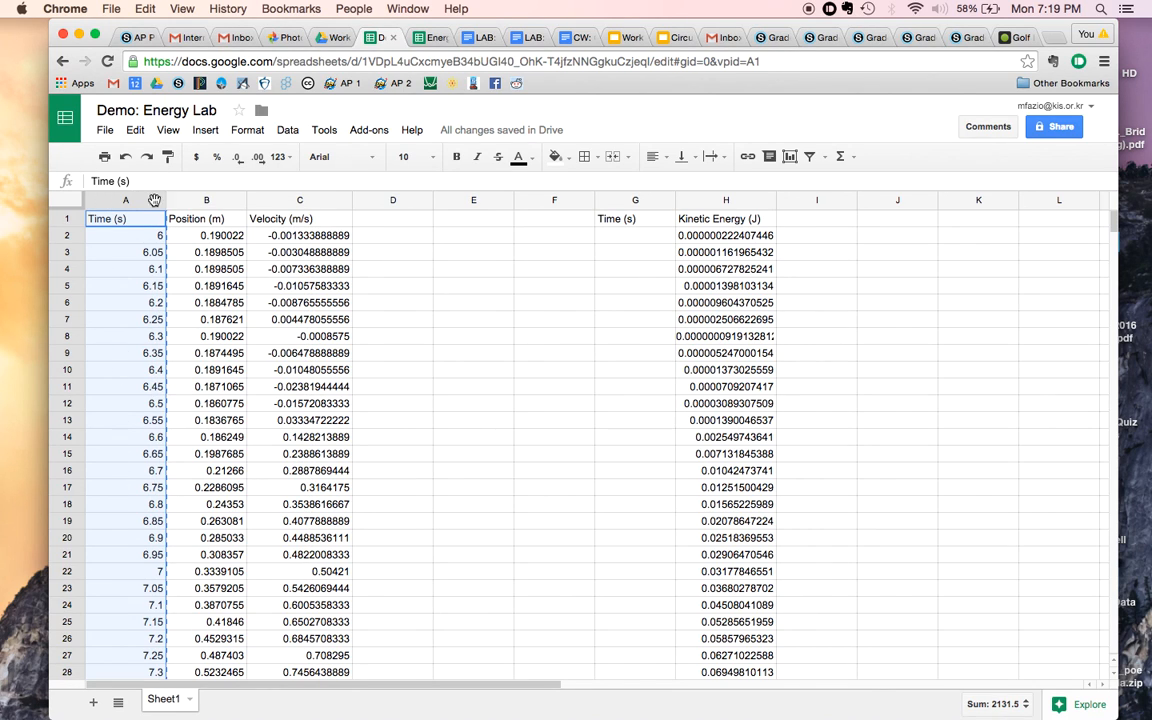
click(648, 200)
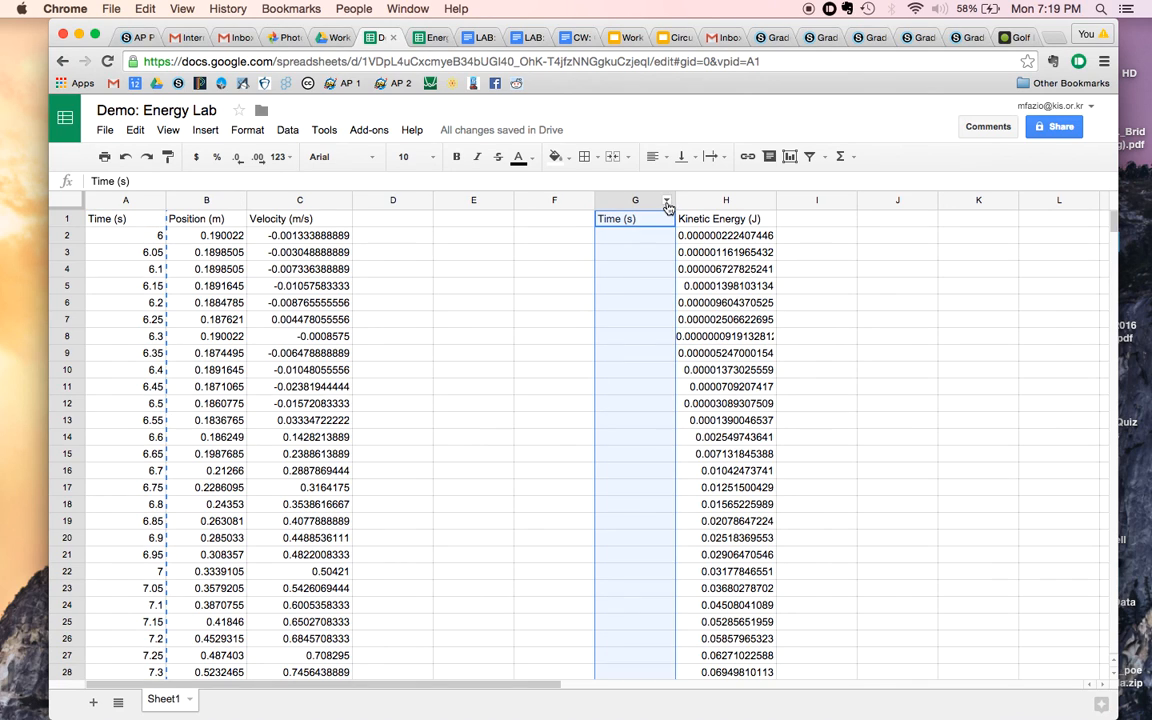
click(667, 202)
mouse_move(724, 288)
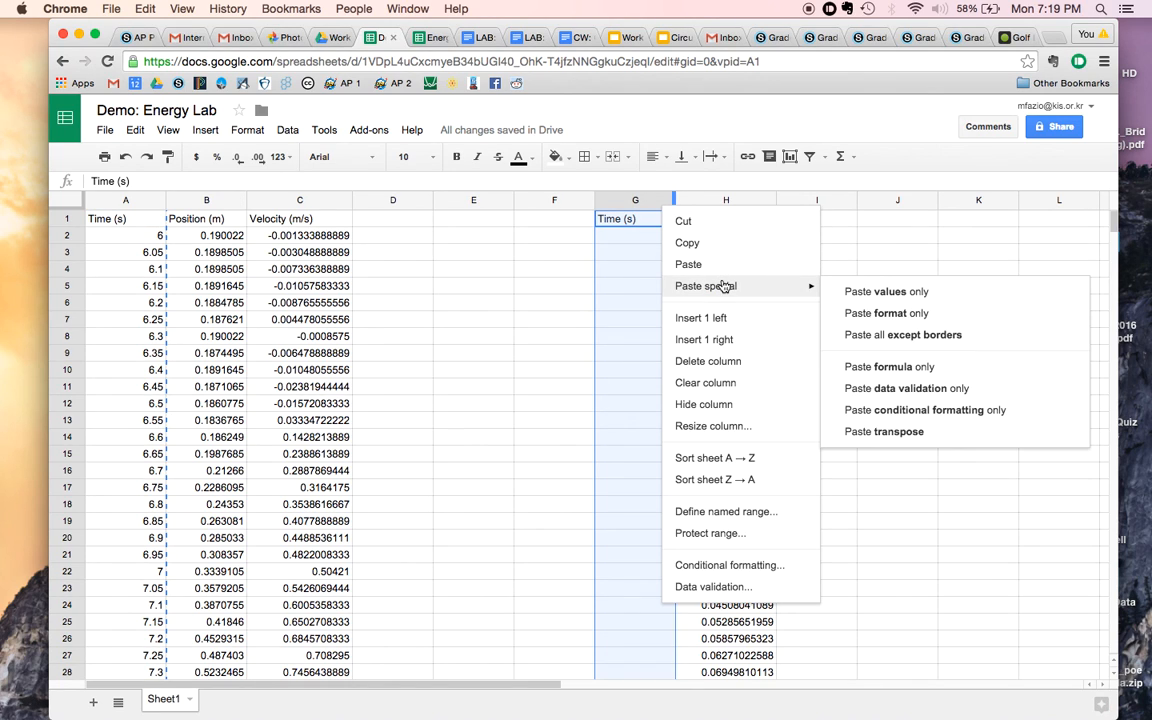
click(870, 292)
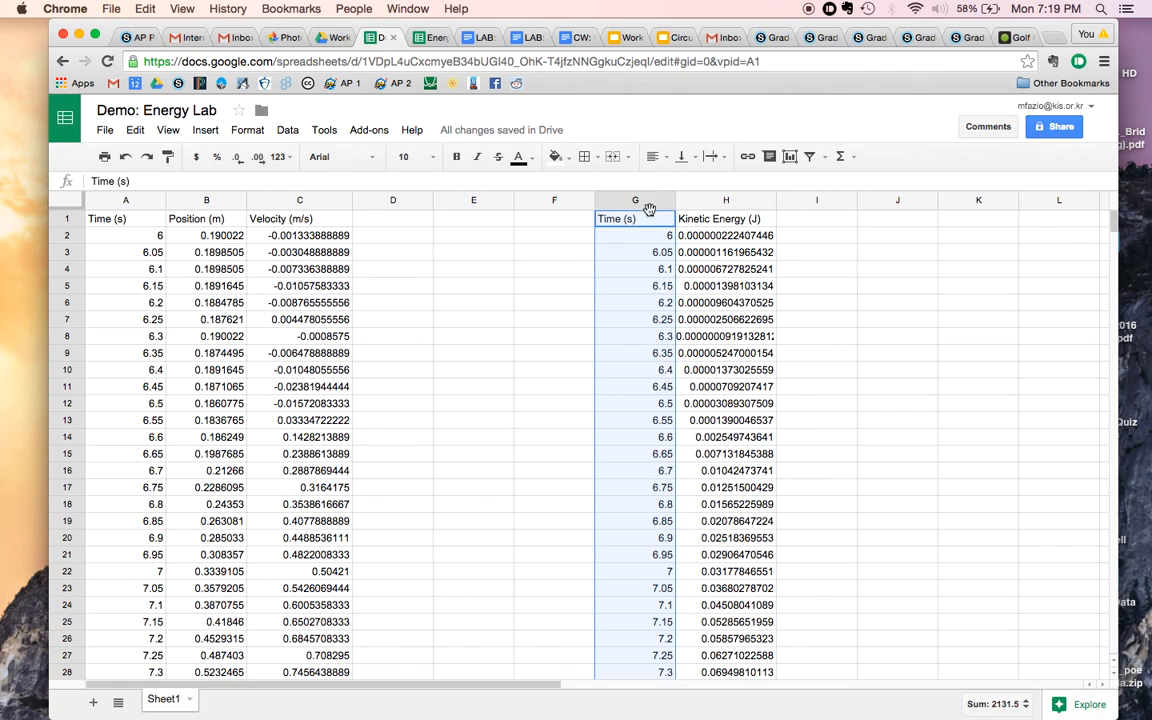
- Insert the recommended scatter chart of Kinetic Energy (J) vs. Time (s) from columns G:H and move it beside column H
shift+click(722, 202)
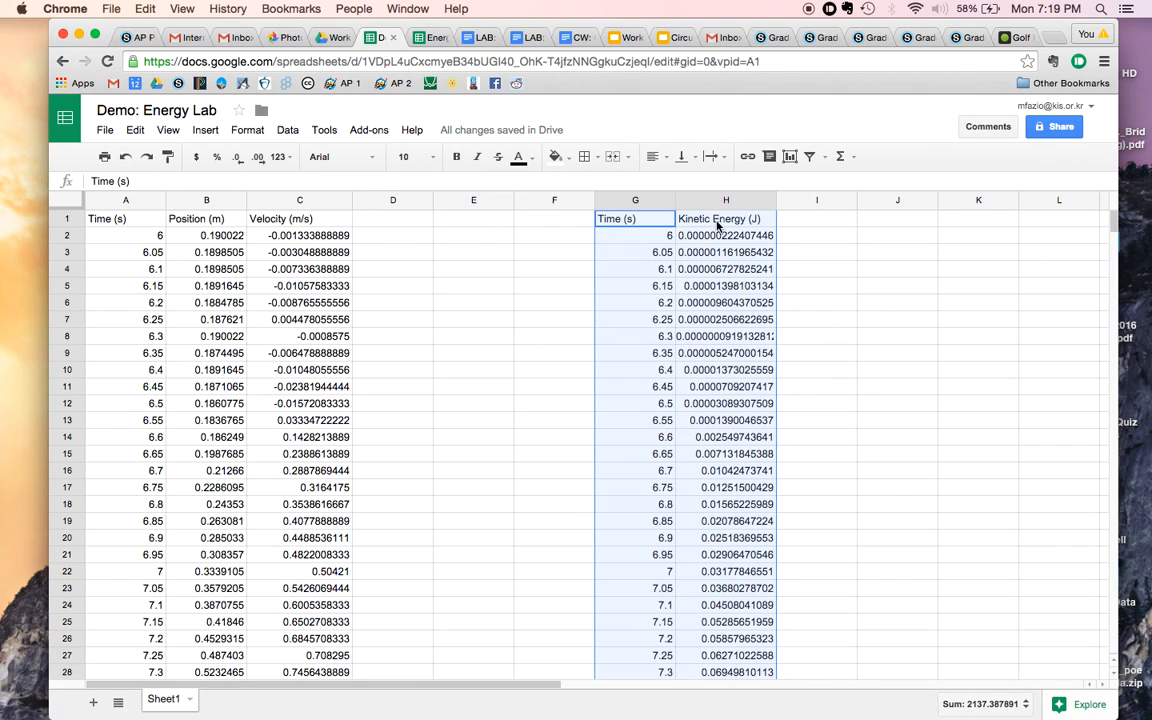
click(205, 130)
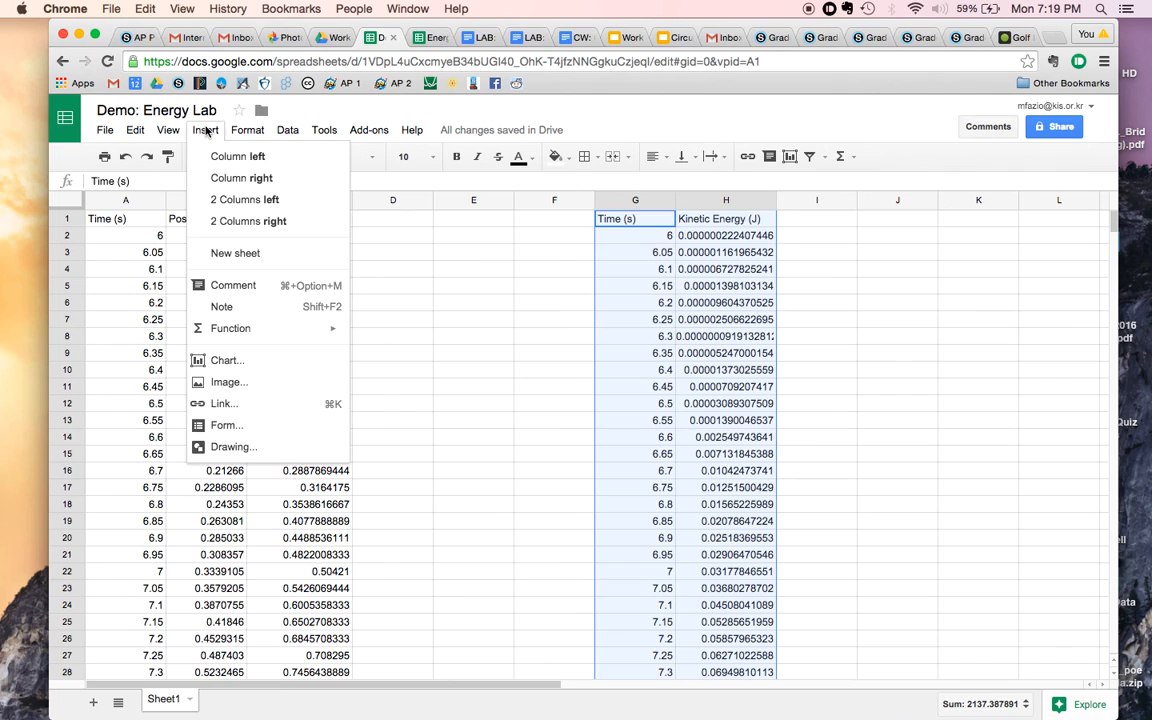
click(247, 367)
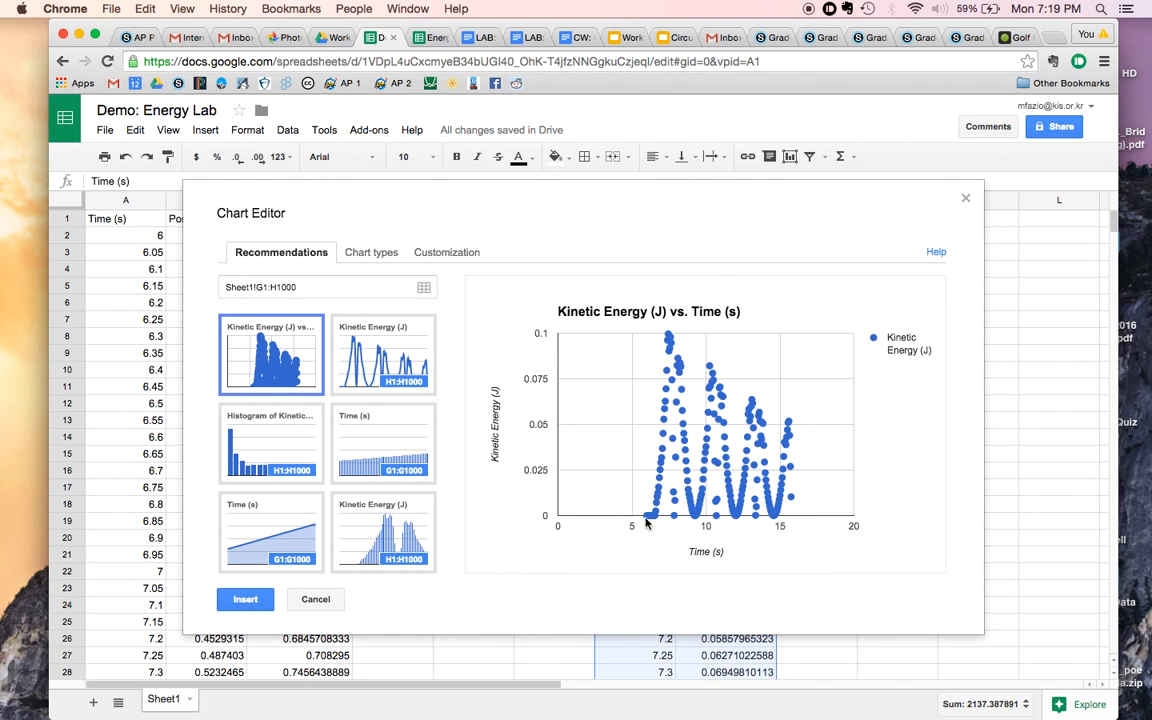
click(243, 600)
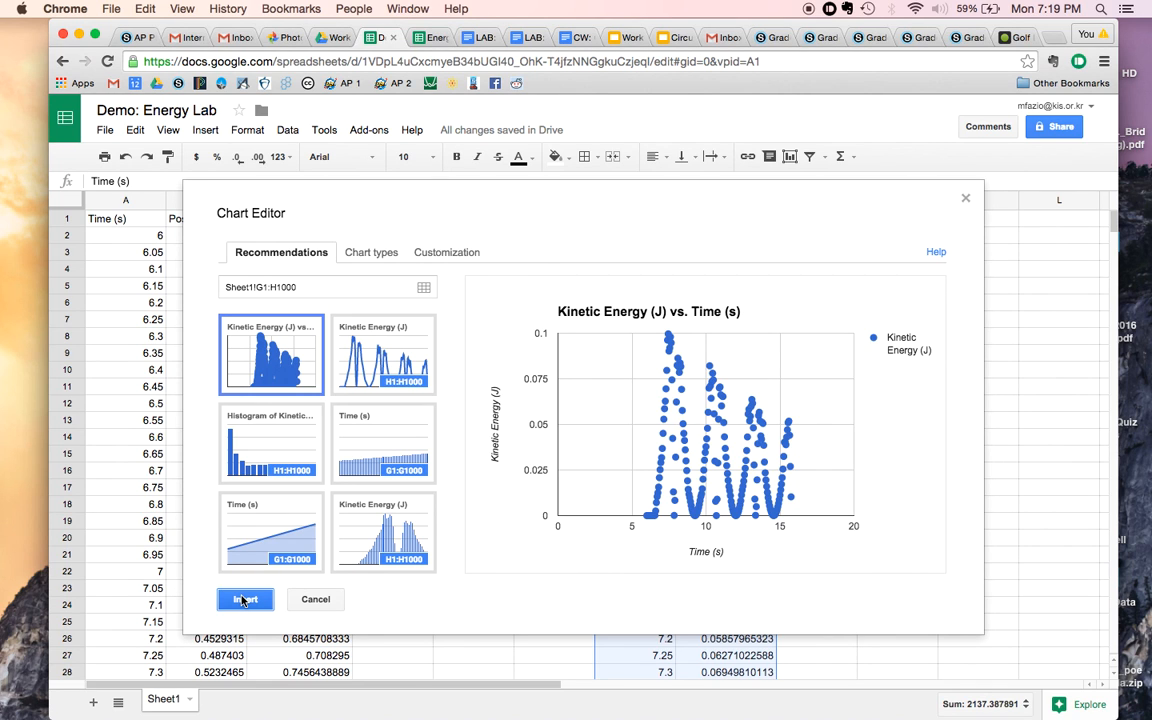
drag(638, 281, 871, 421)
scroll(922, 654, right, 6)
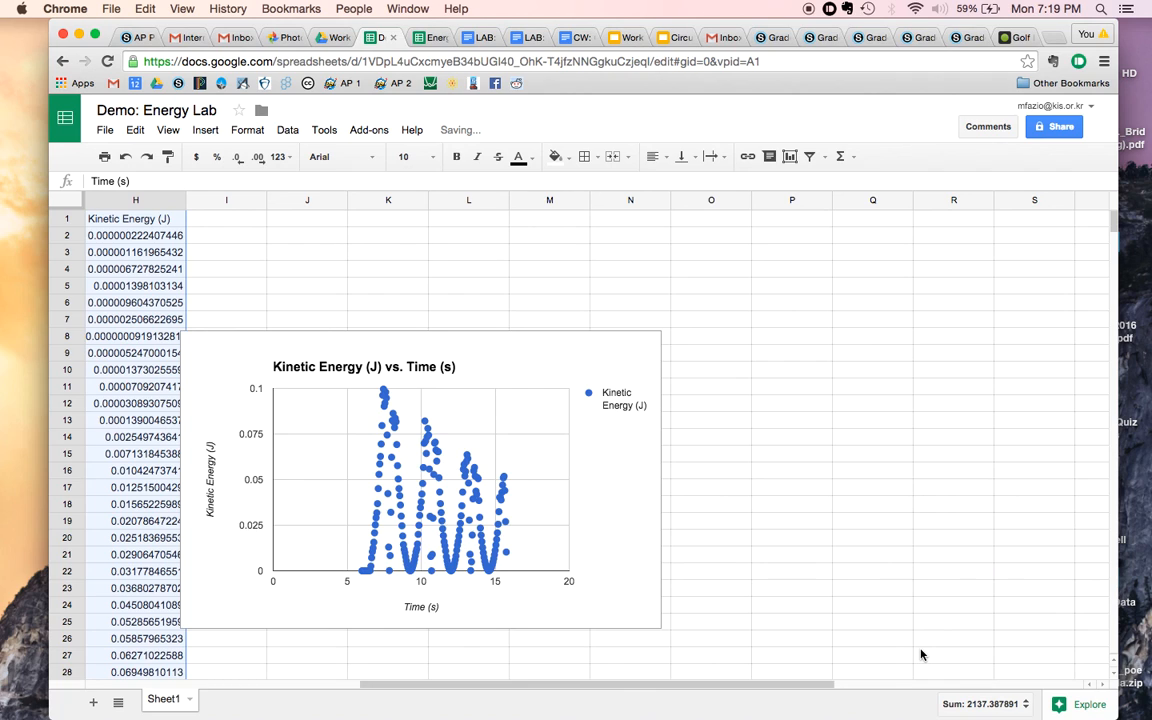
- Delete the Kinetic Energy (J) vs. Time (s) chart from the sheet
click(234, 377)
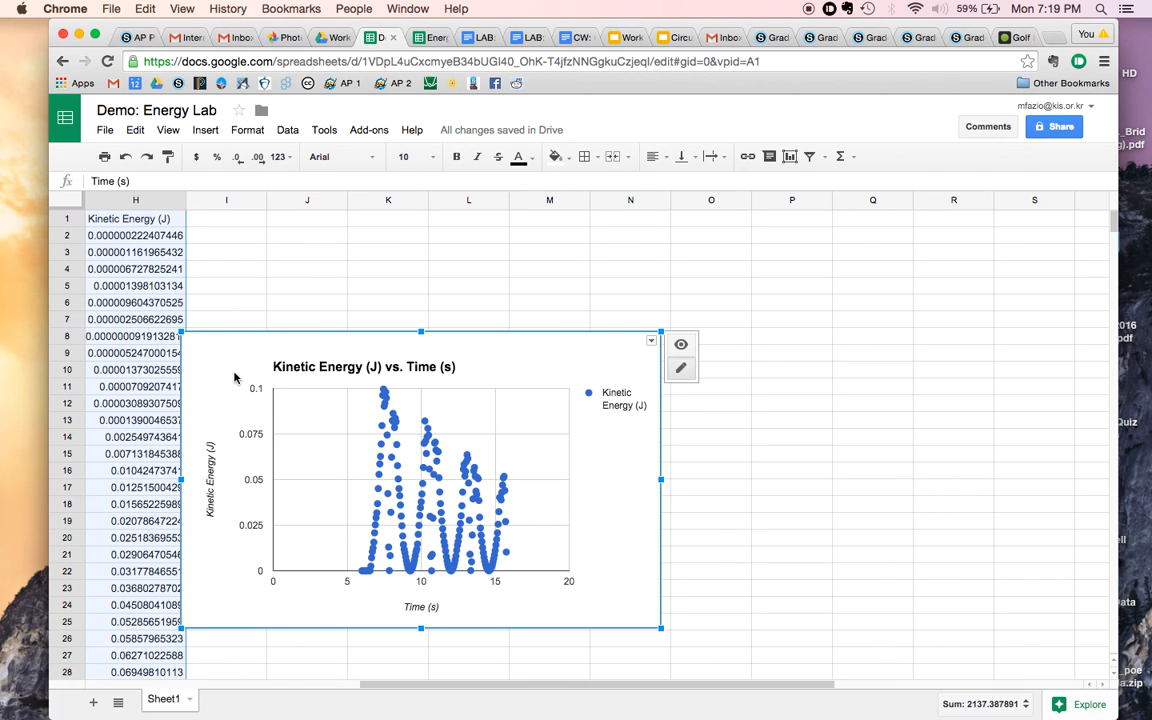
scroll(234, 377, left, 6)
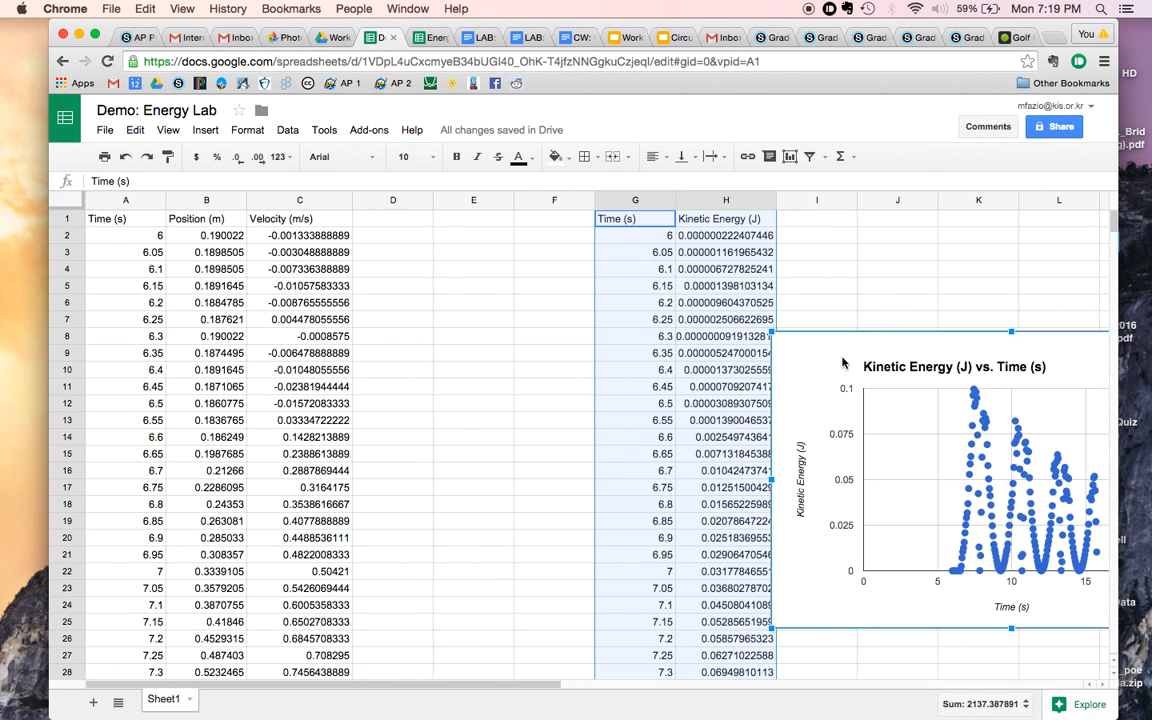
key(Delete)
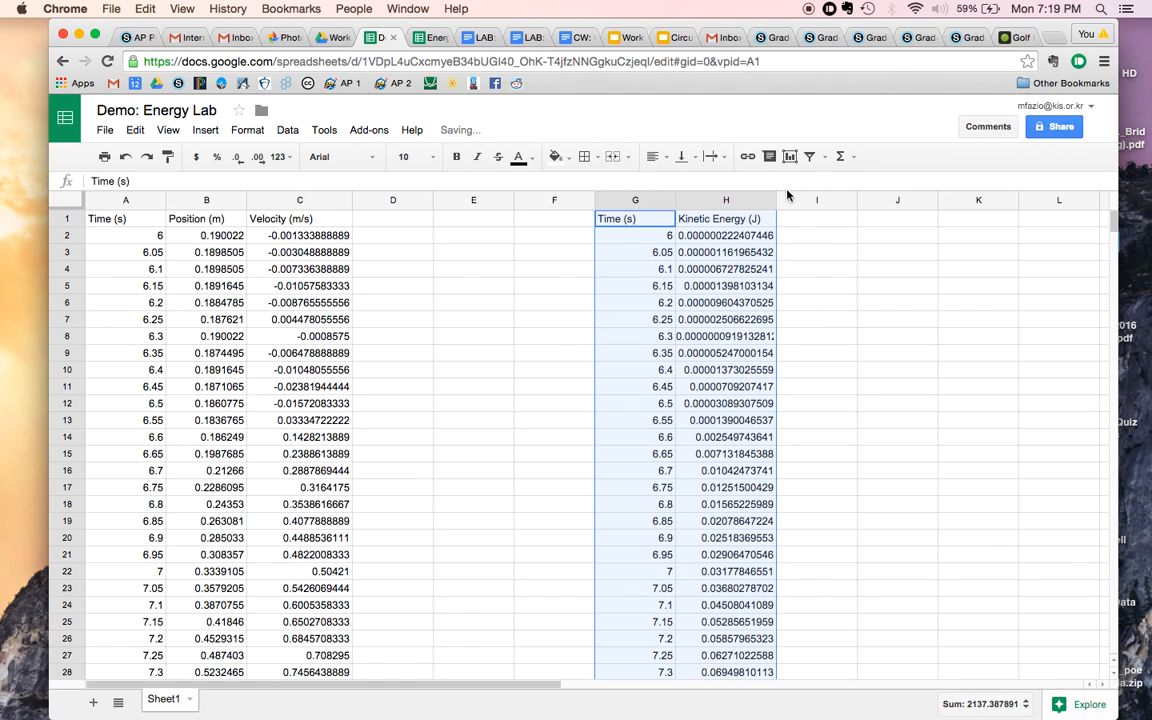
- Enter the header "2*position" in cell I1
click(812, 219)
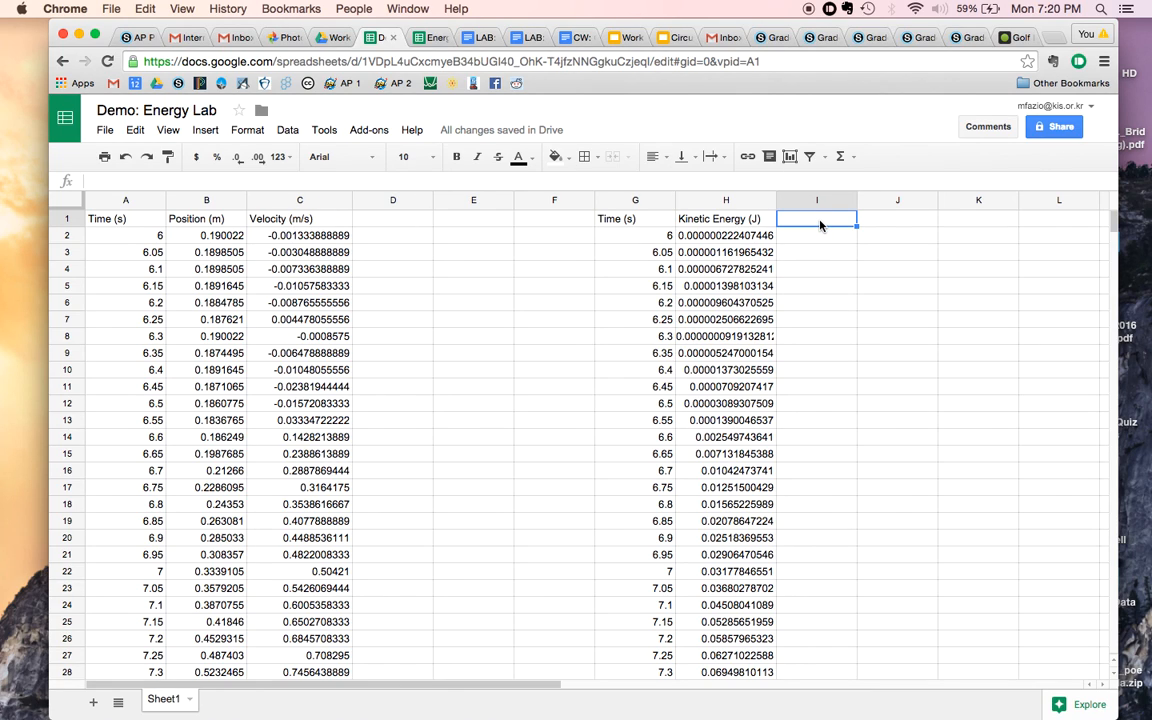
text(2)
key(BackSpace)
key(BackSpace)
text(2*poi)
key(BackSpace)
key(BackSpace)
key(BackSpace)
text(position)
key(Return)
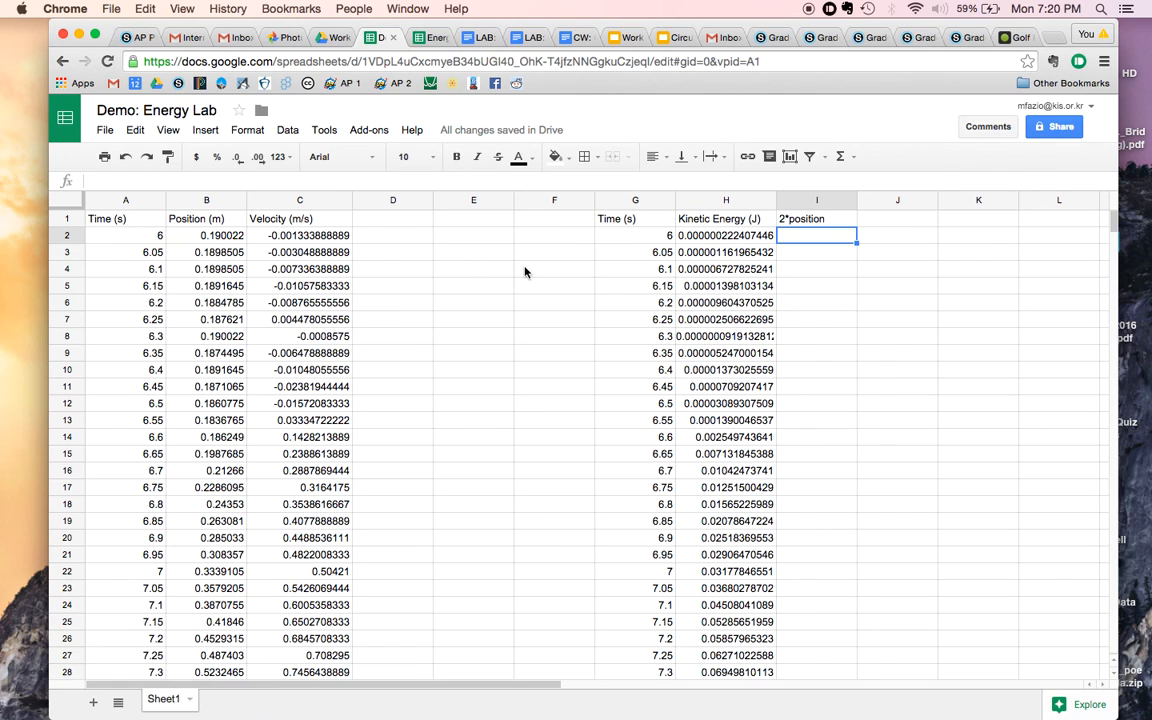
- Enter the formula =2*B2 in cell I2 and fill it down column I for all the time rows
double_click(795, 238)
text(=2*)
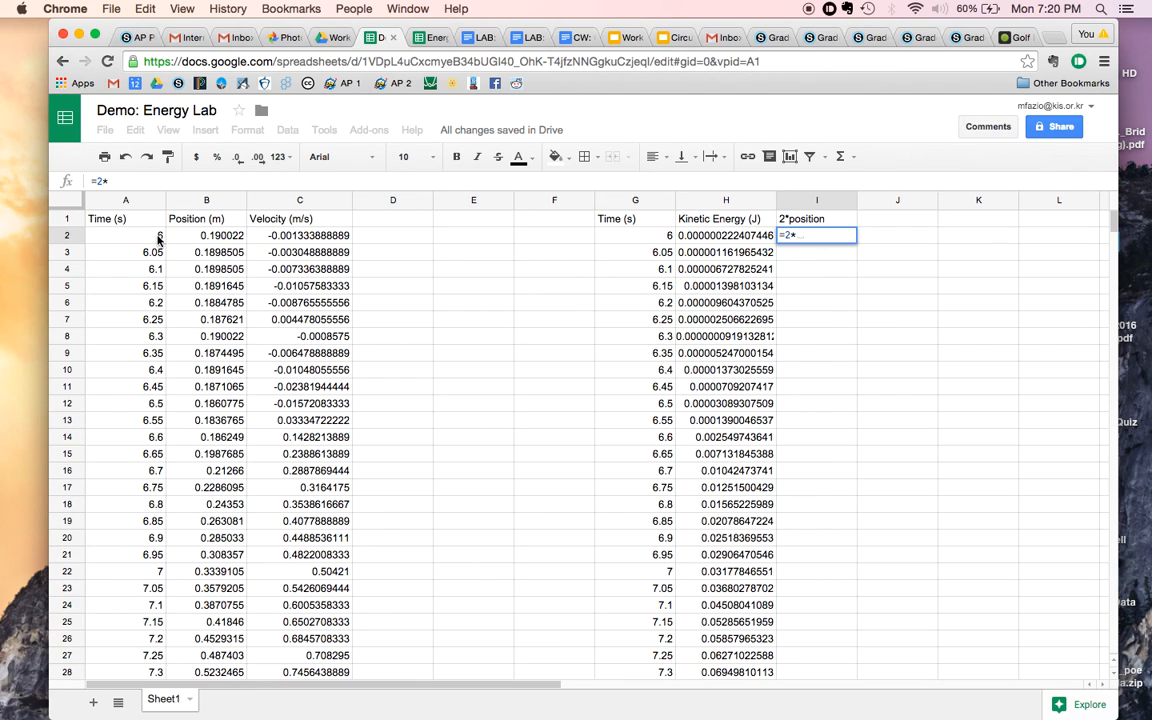
click(190, 234)
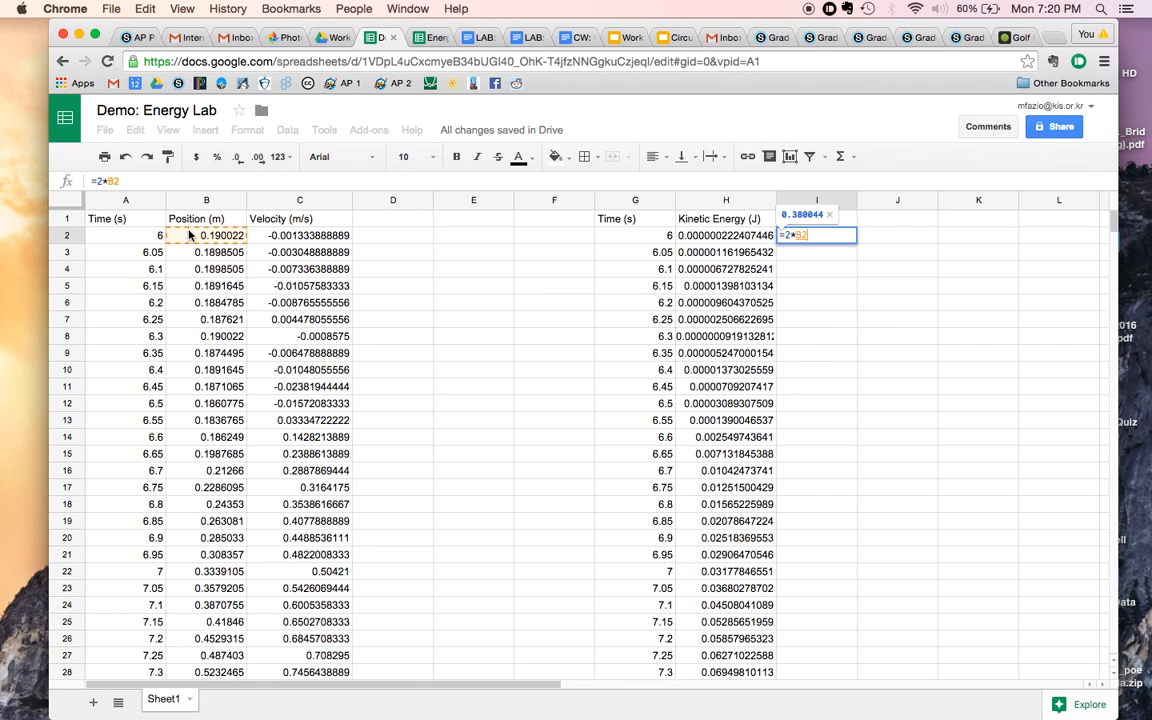
key(Return)
click(831, 237)
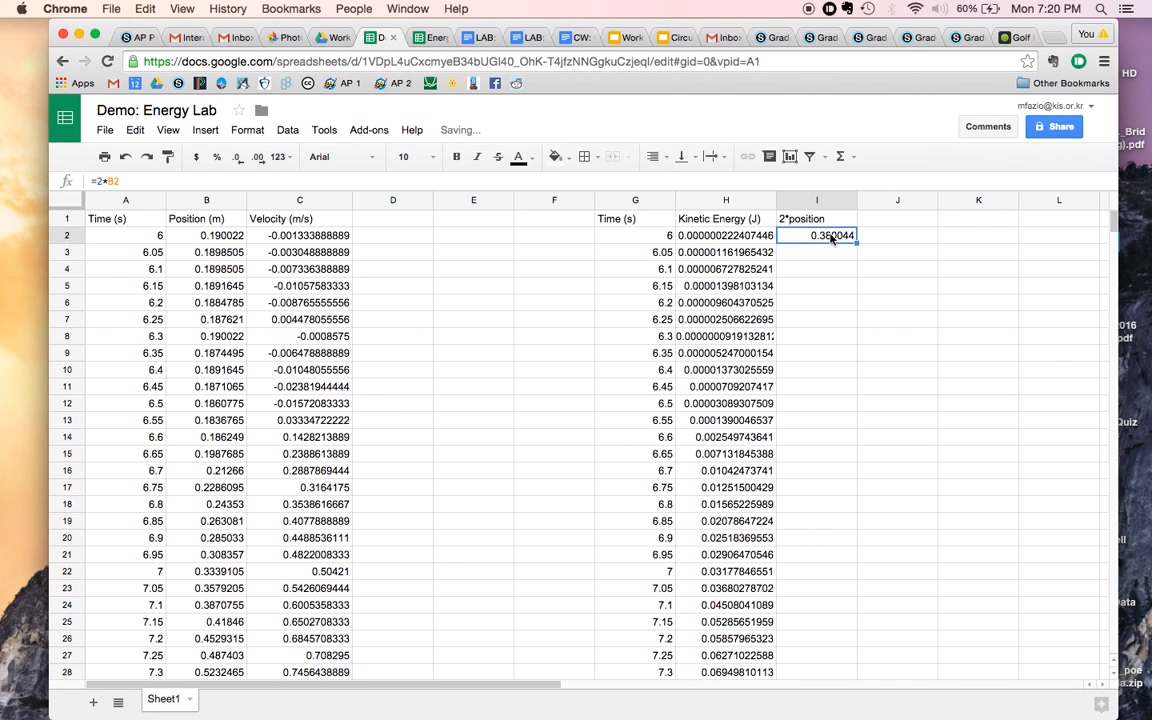
drag(855, 240, 802, 483)
scroll(529, 369, up, 20)
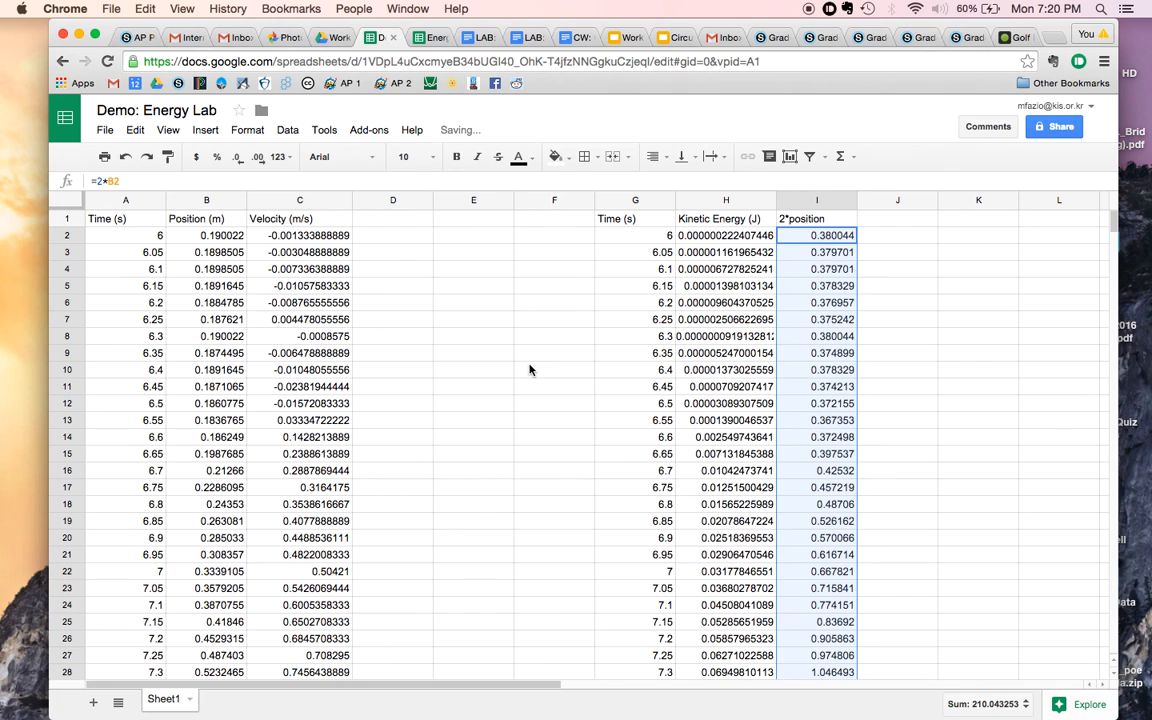
- Start a new chart from the whole columns G:I, covering time, kinetic energy and 2*position
click(617, 224)
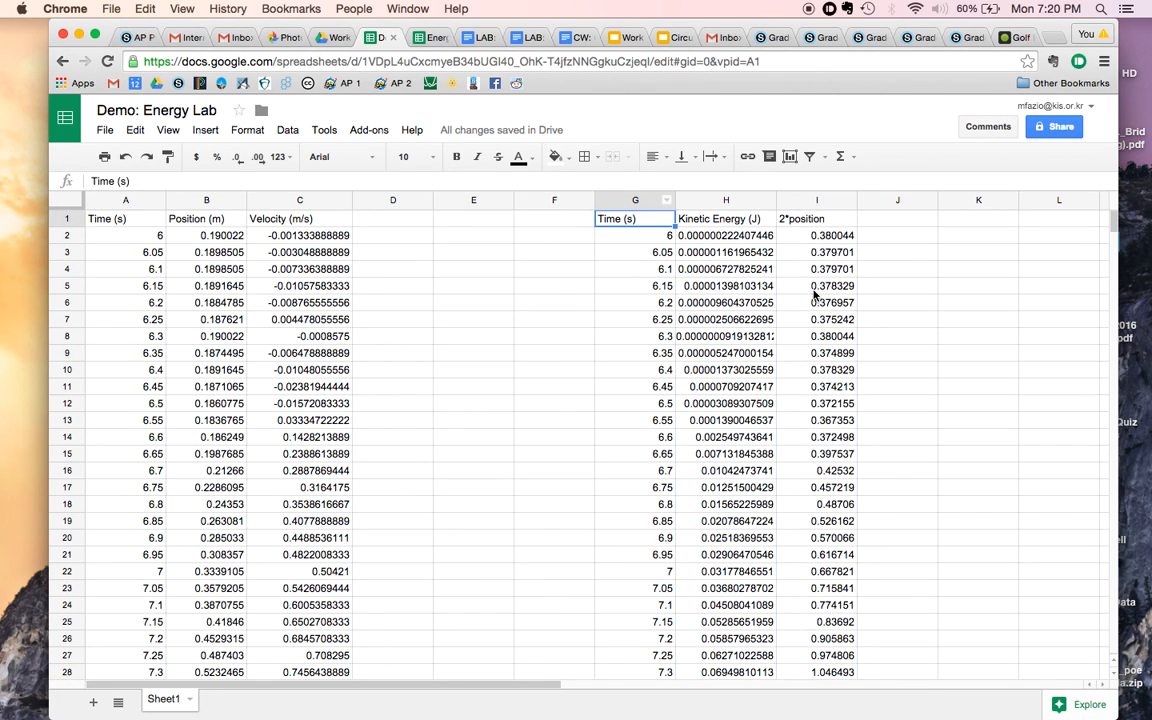
scroll(815, 295, down, 20)
scroll(815, 295, up, 20)
shift+click(710, 203)
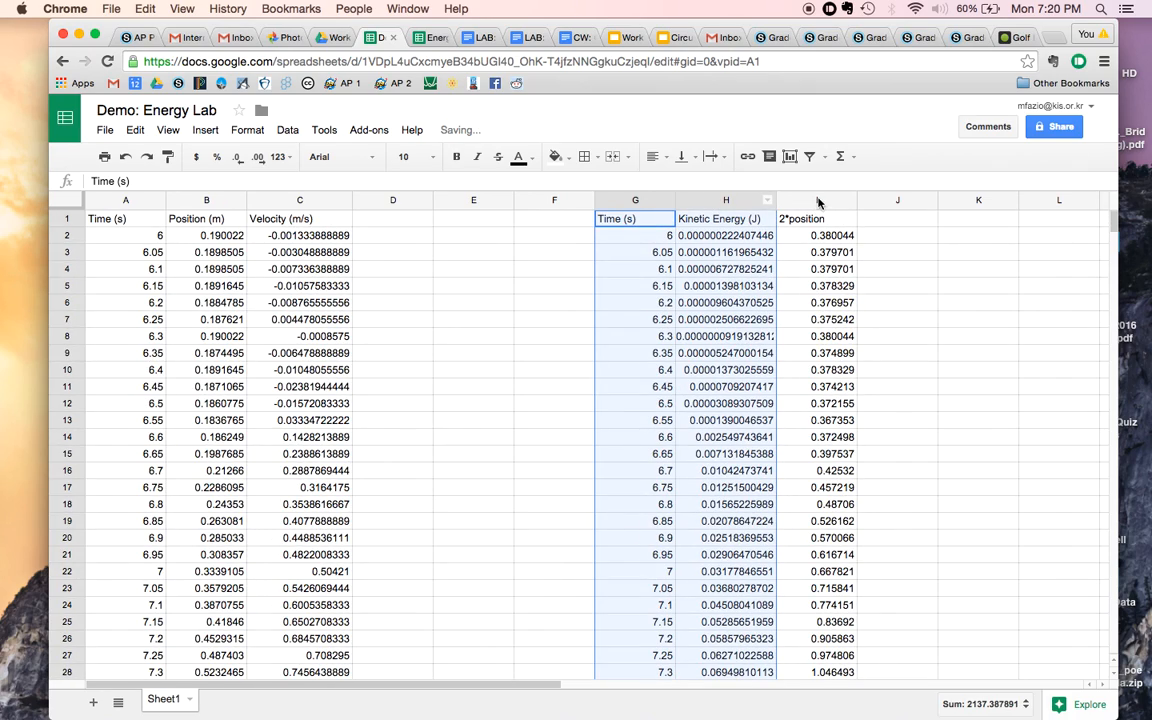
shift+click(818, 200)
click(205, 130)
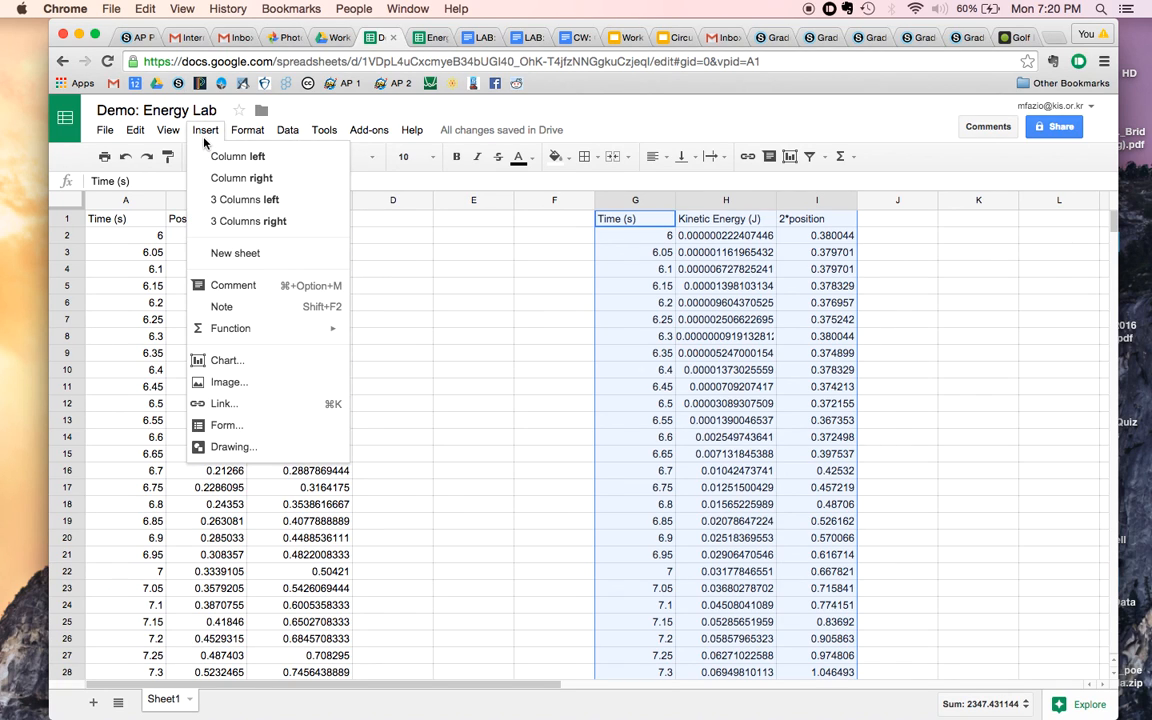
click(224, 364)
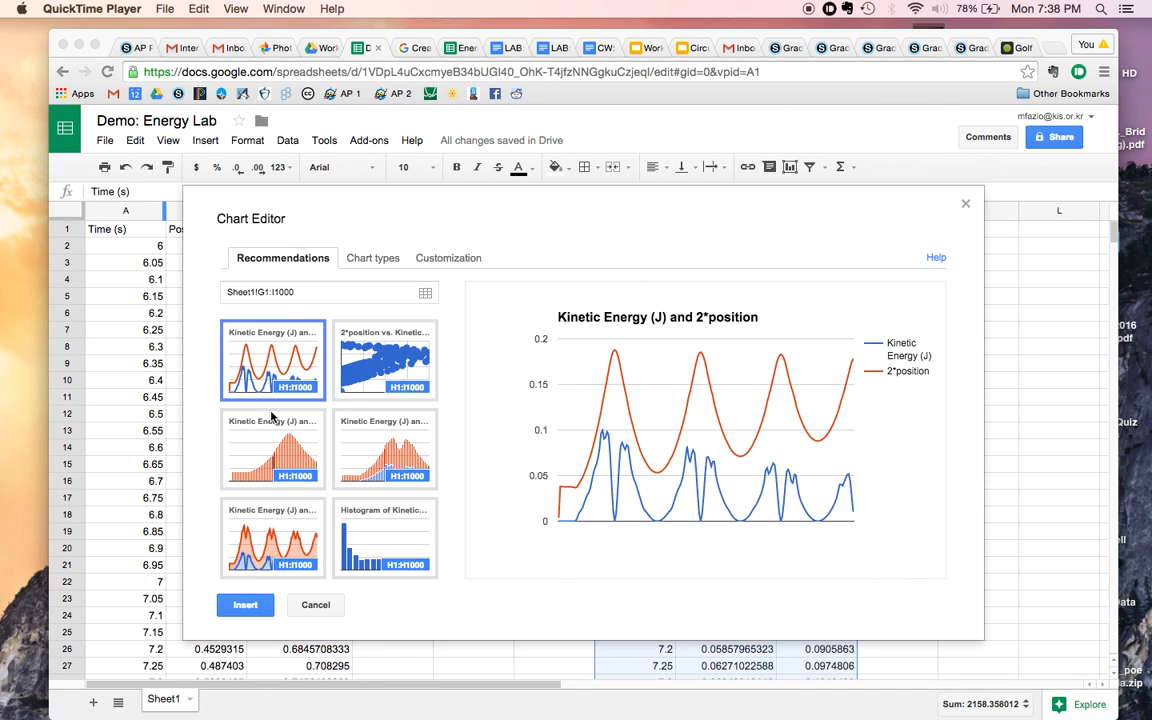
- Set the chart type to scatter and insert the Kinetic Energy (J) and 2*position chart into the sheet
click(354, 259)
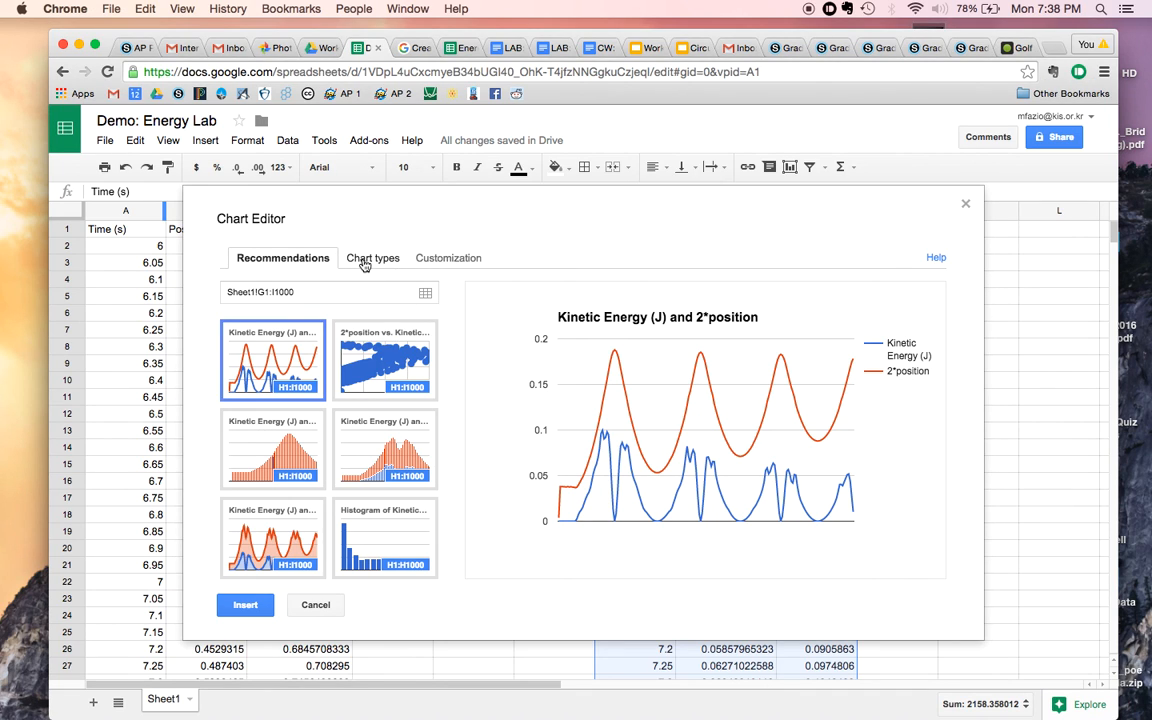
click(376, 259)
scroll(303, 441, down, 3)
scroll(303, 441, down, 3)
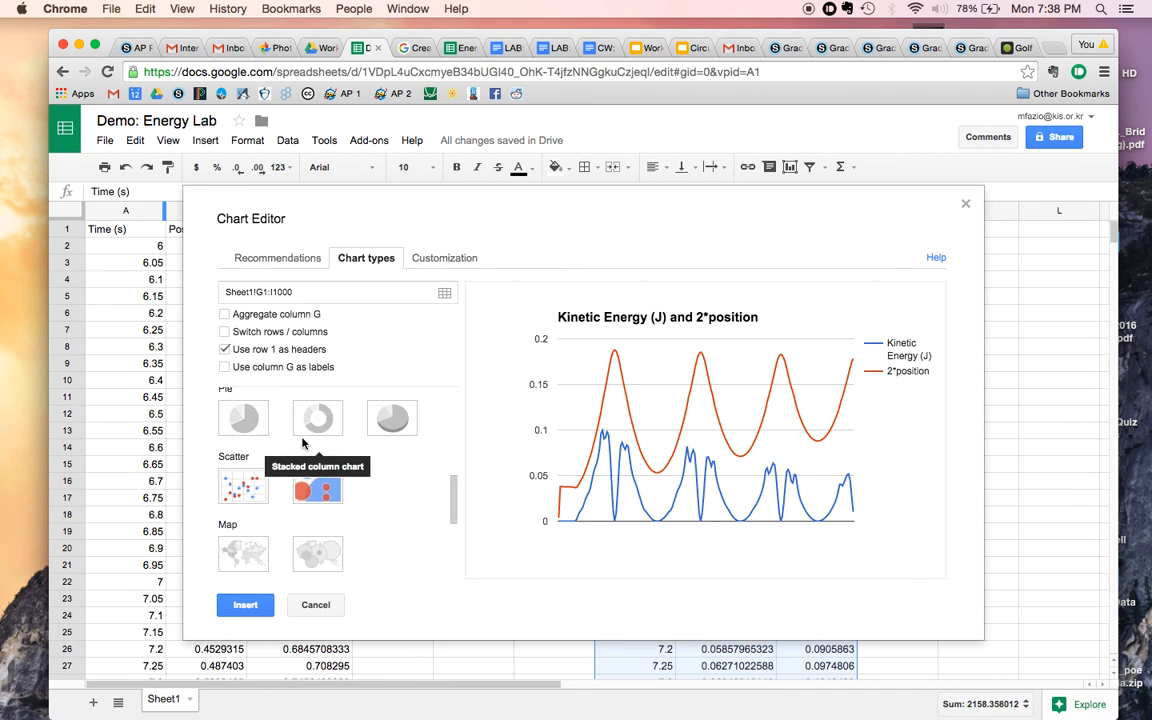
click(250, 485)
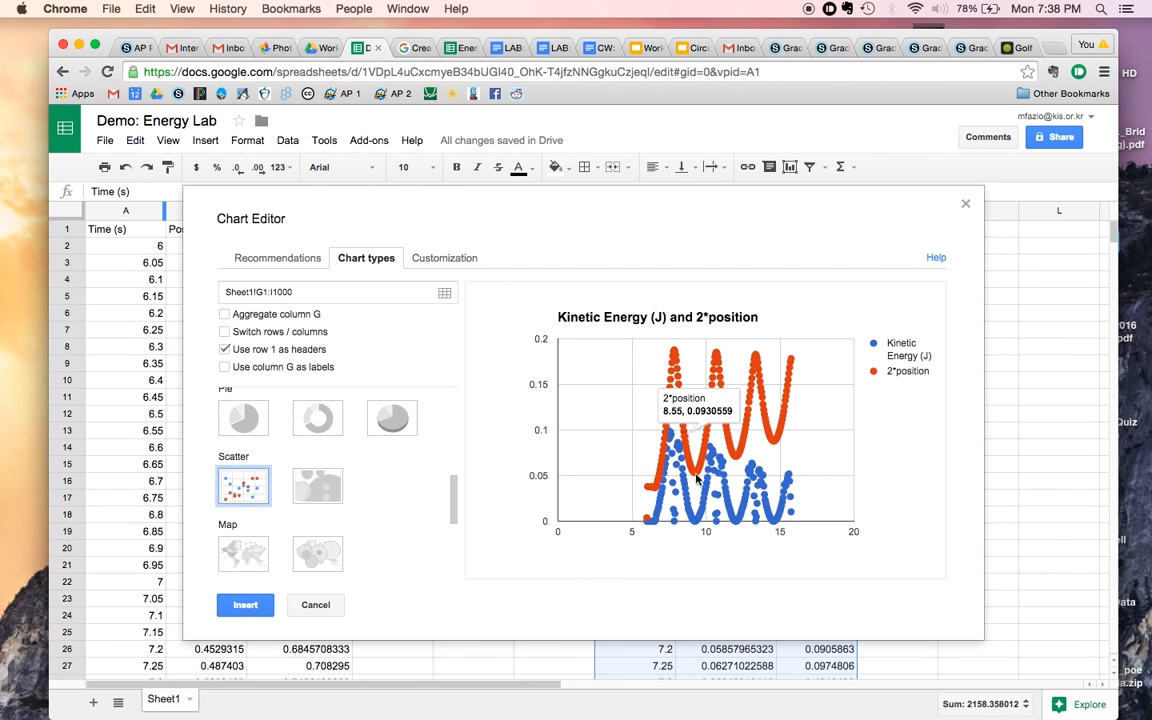
click(245, 606)
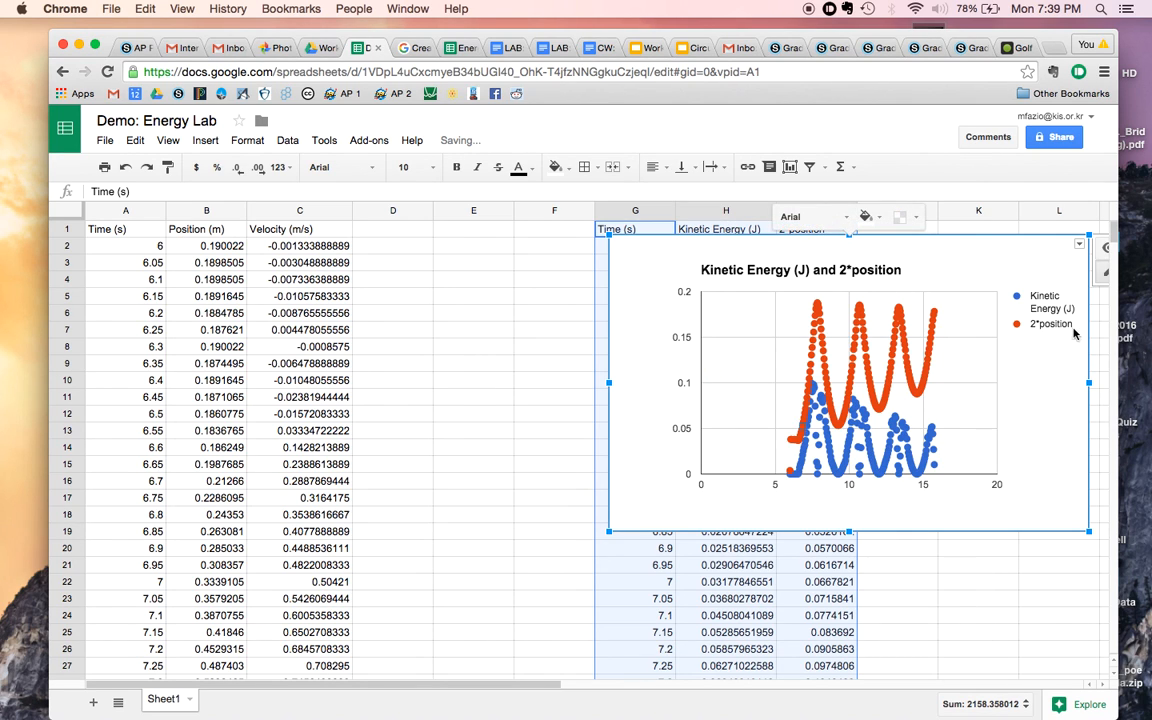
- Move the new scatter chart off the data into the empty area around columns L to Q
drag(1017, 407, 949, 494)
scroll(949, 497, right, 9)
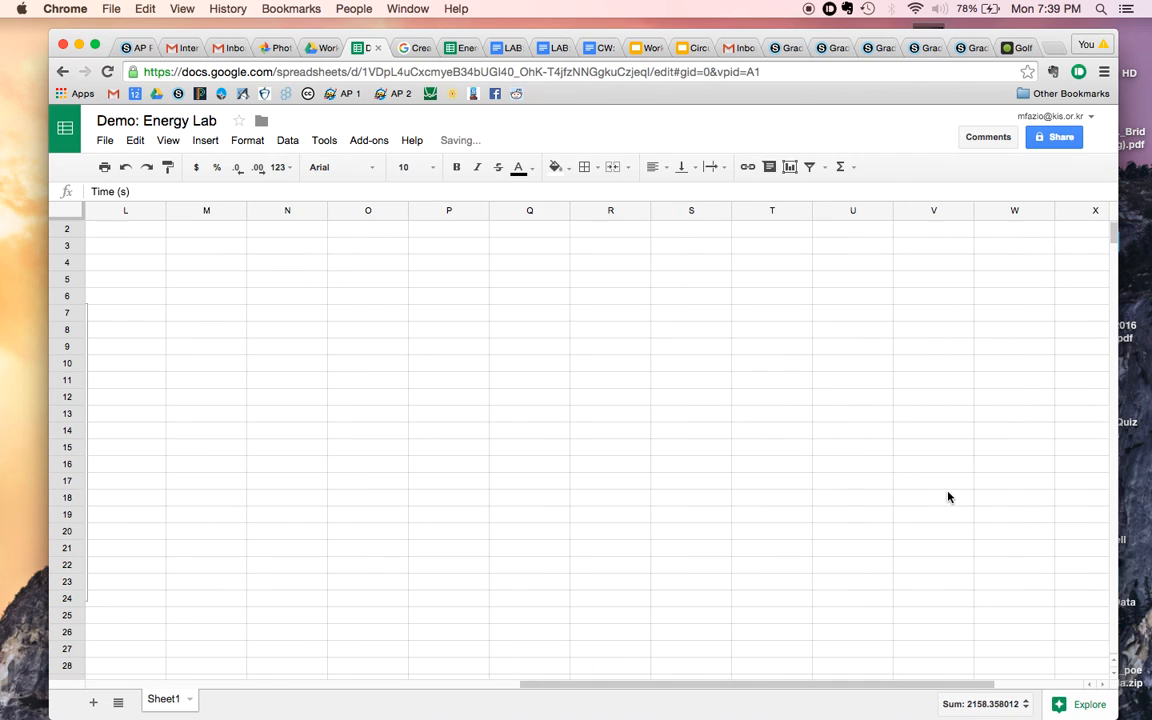
scroll(949, 497, left, 4)
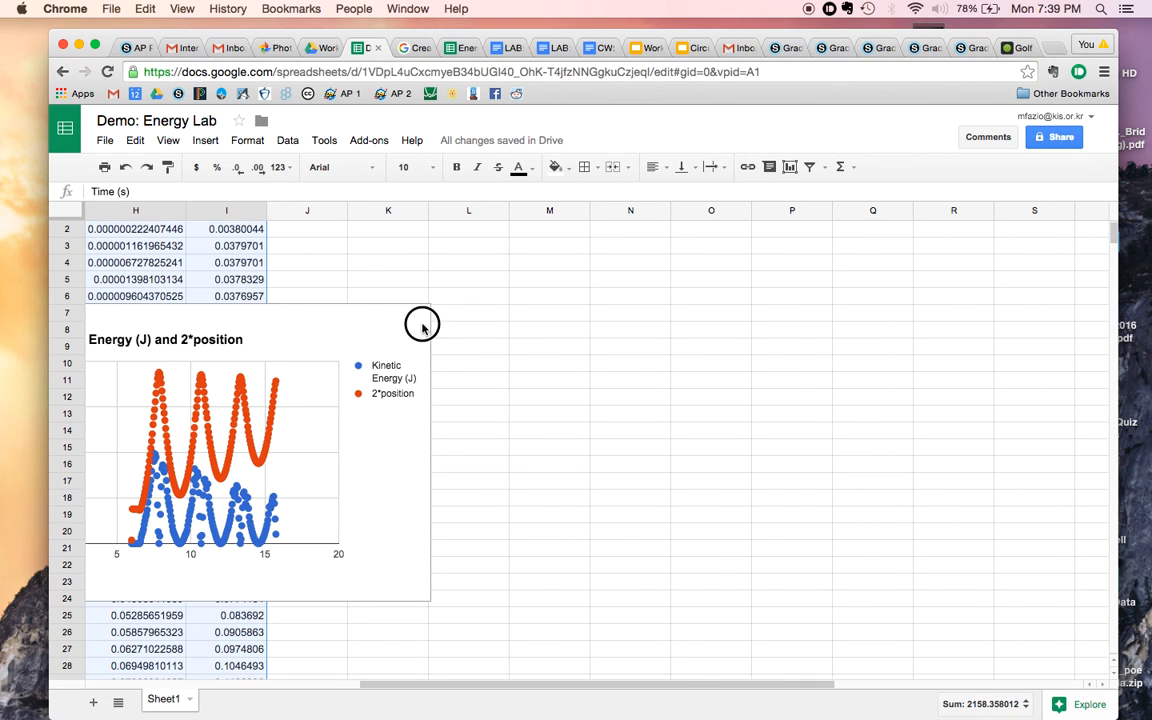
click(562, 414)
click(259, 323)
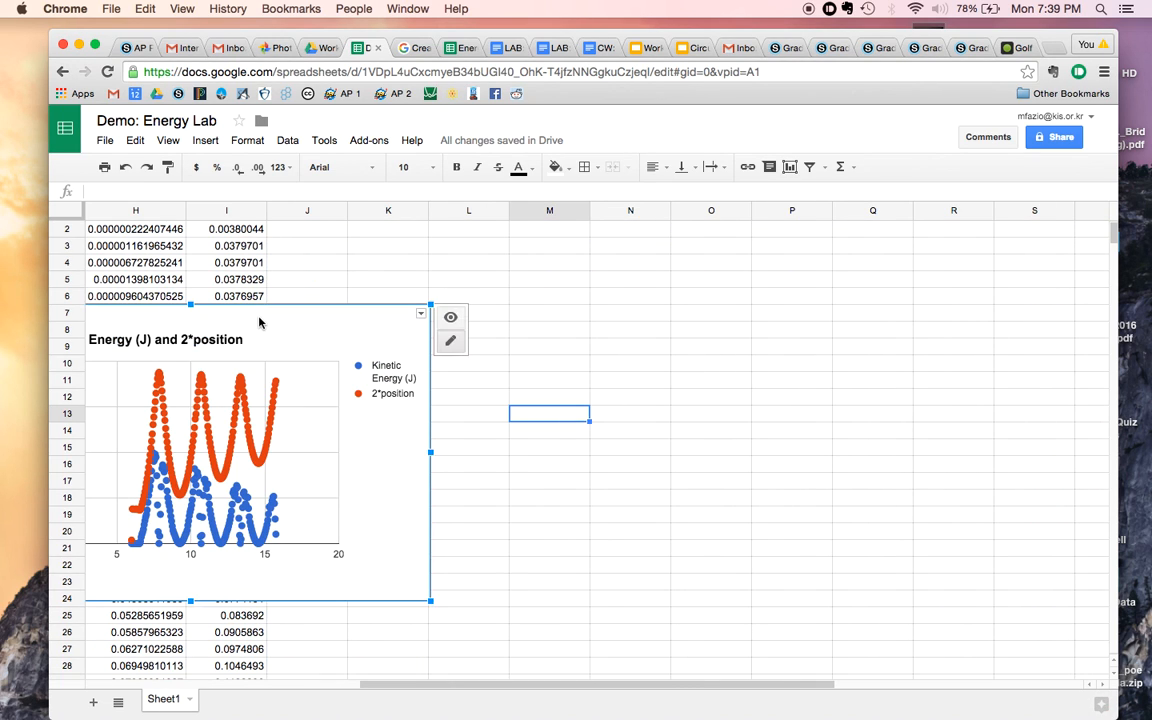
drag(360, 316, 772, 311)
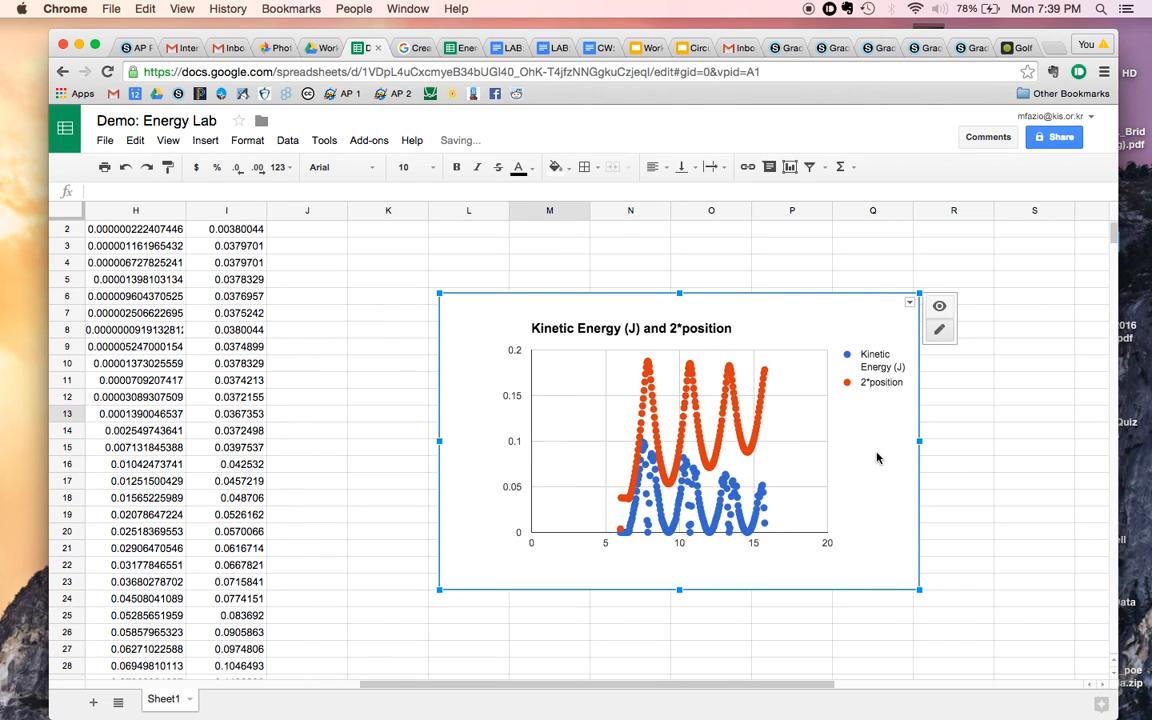
- Add the horizontal axis title "Time (s)" to the scatter chart and update it
click(678, 549)
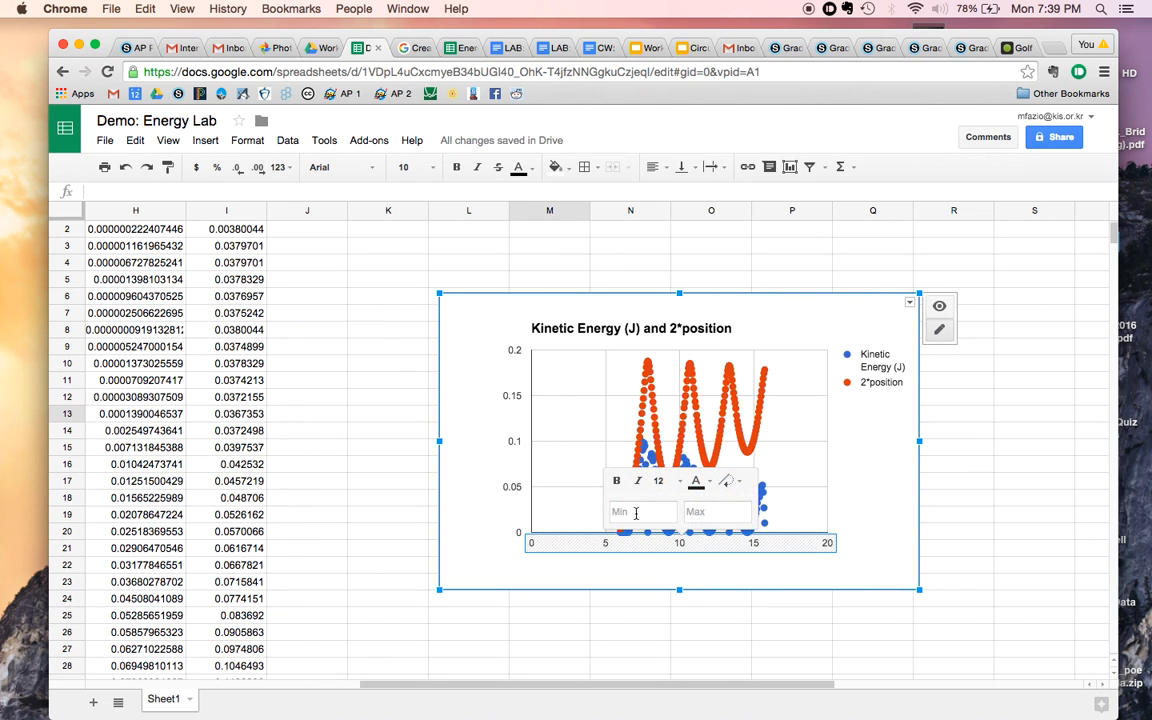
click(669, 566)
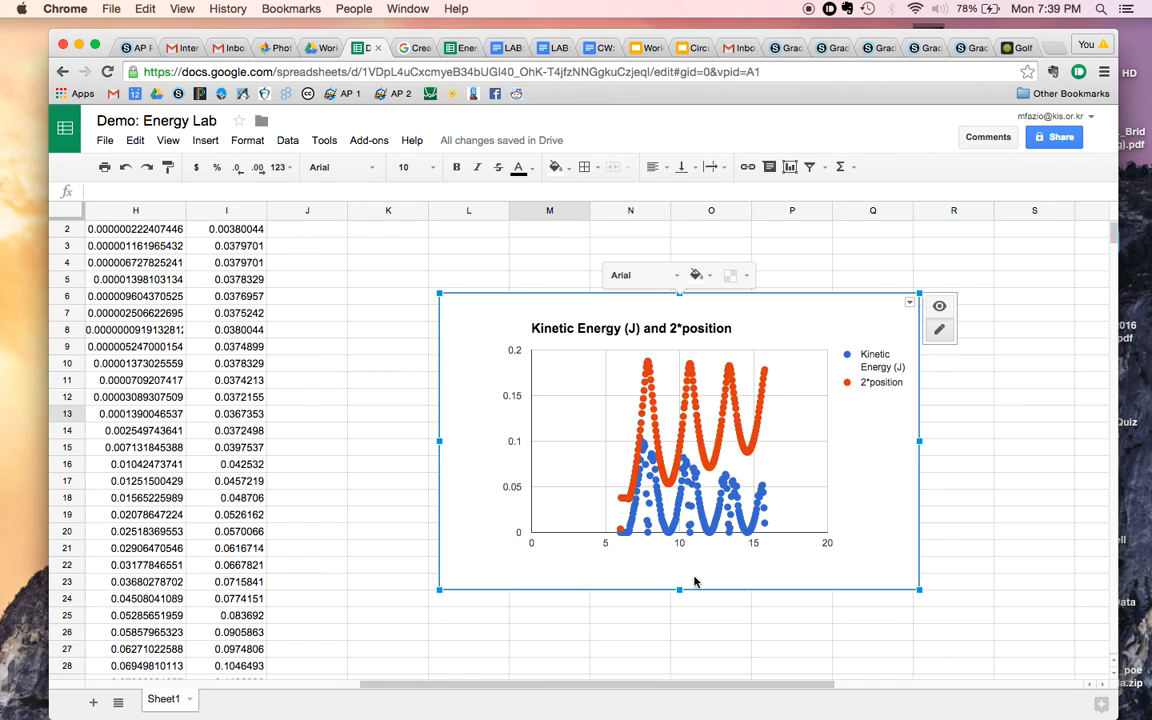
click(909, 301)
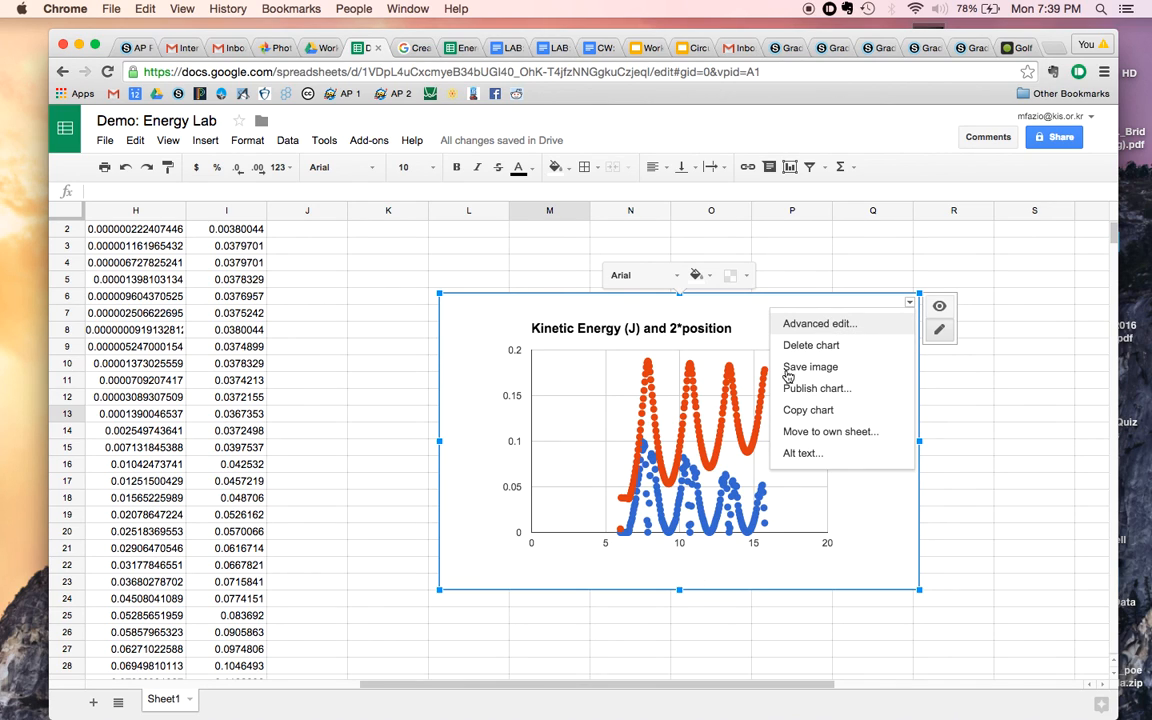
click(818, 323)
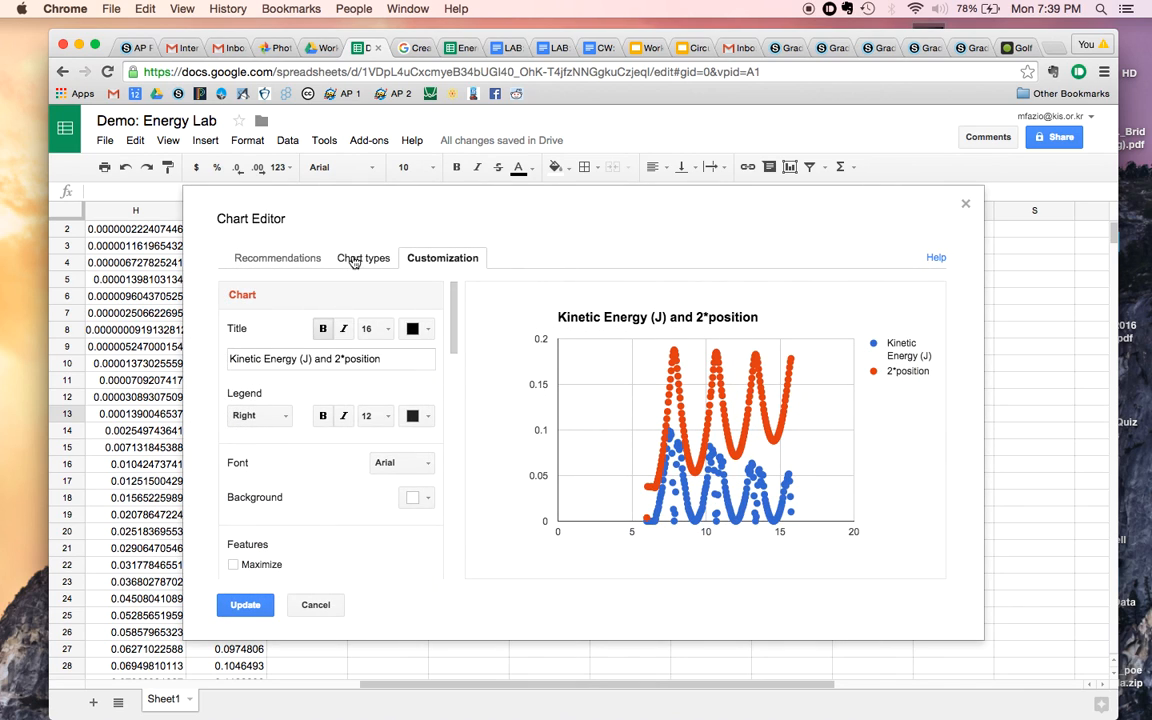
scroll(263, 508, down, 5)
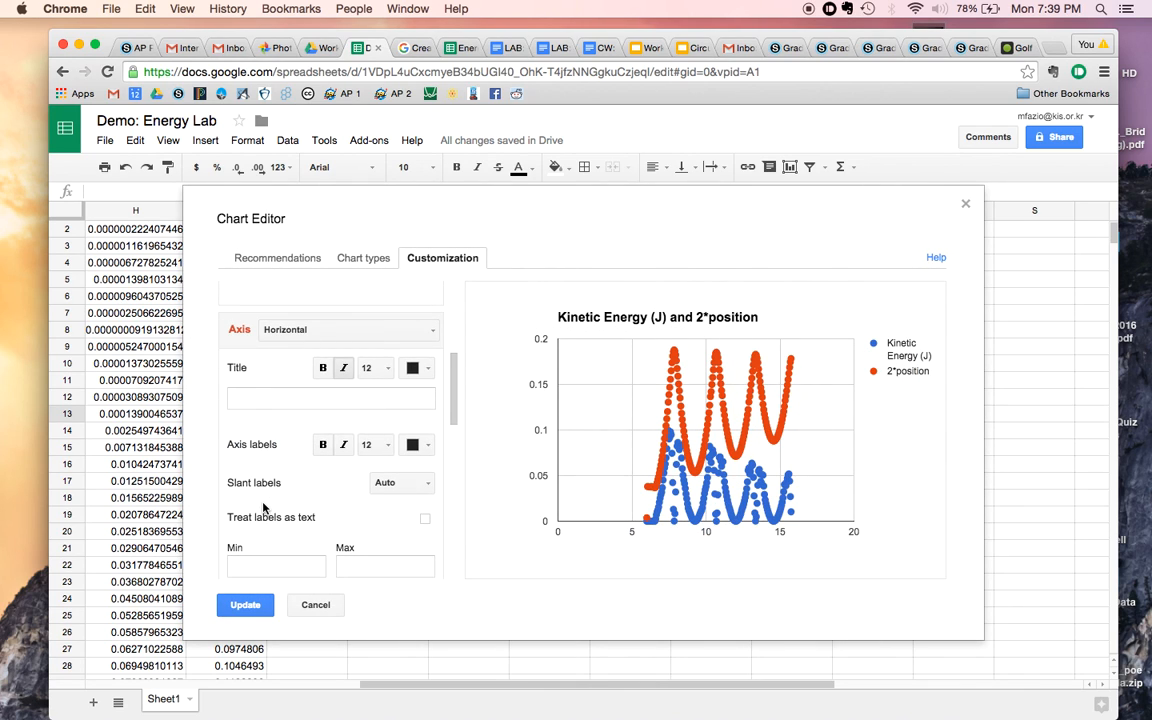
scroll(270, 460, down, 1)
click(272, 333)
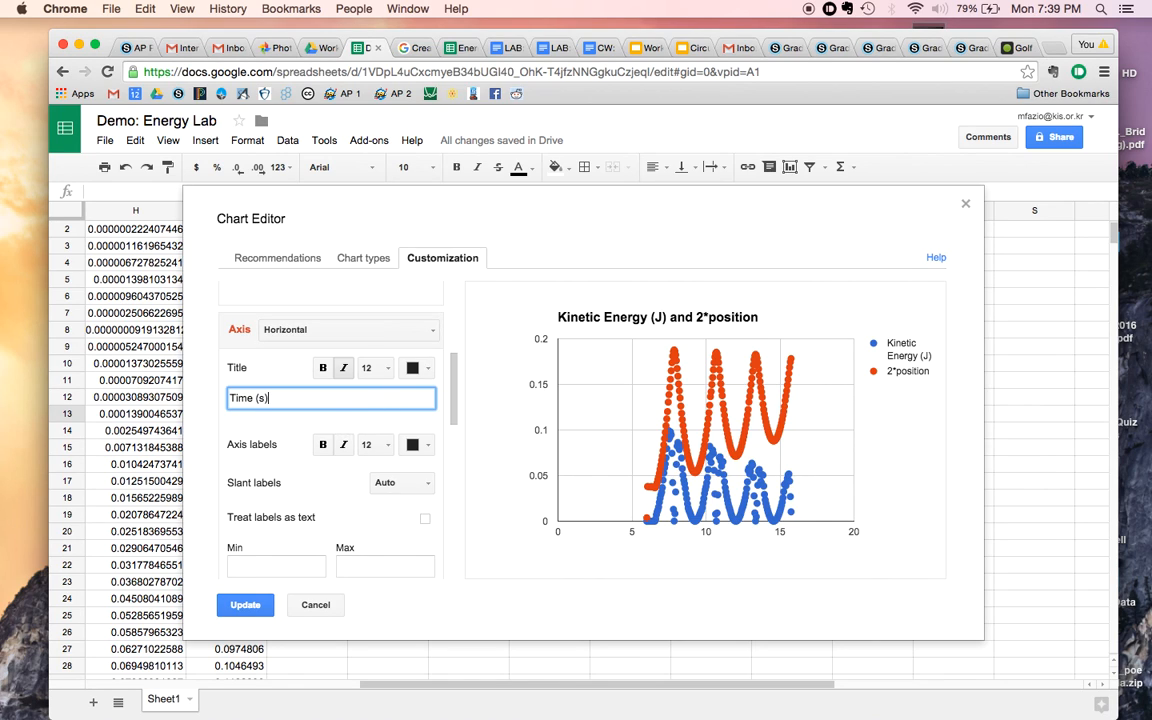
scroll(279, 418, down, 2)
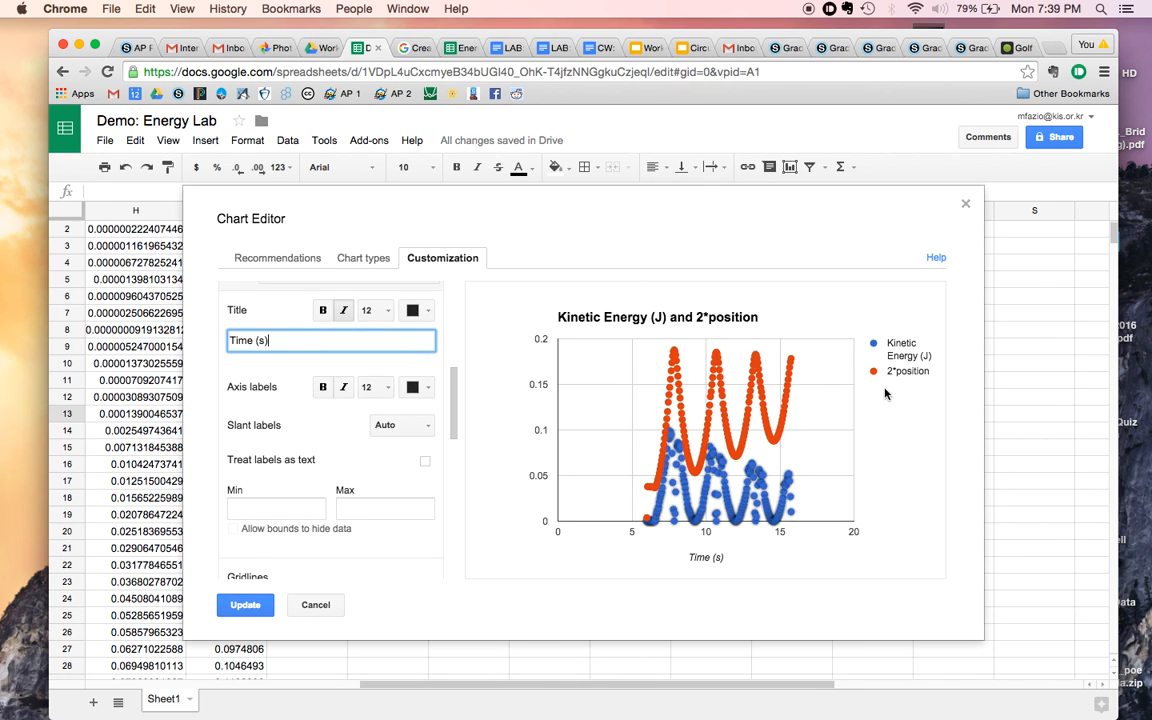
click(246, 606)
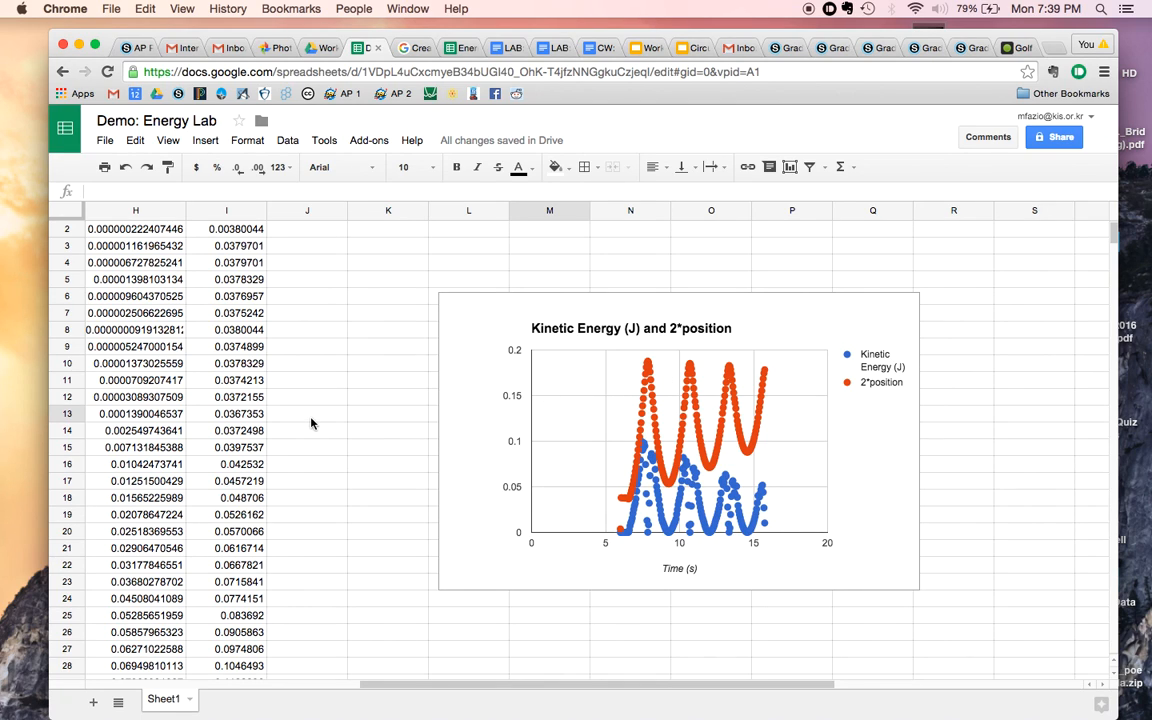
- Examine the Time, Kinetic Energy and 2*position columns and the empty columns next to them against the chart
scroll(312, 420, up, 1)
scroll(312, 420, left, 5)
scroll(311, 423, right, 5)
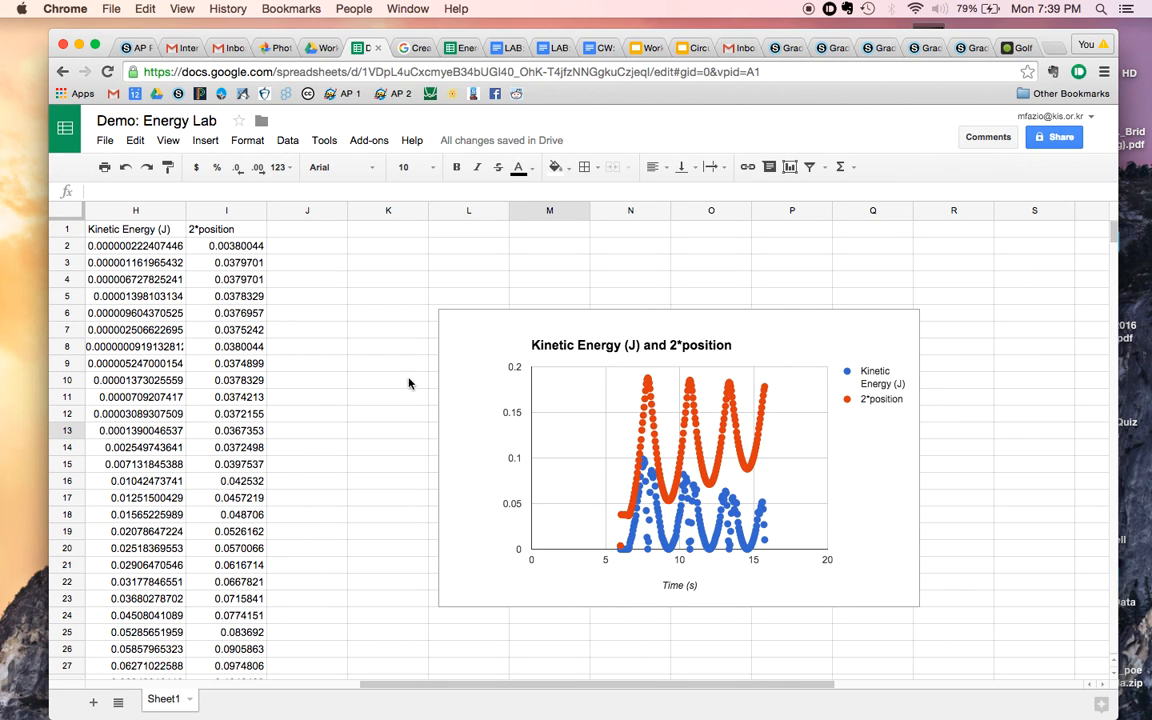
scroll(354, 399, left, 5)
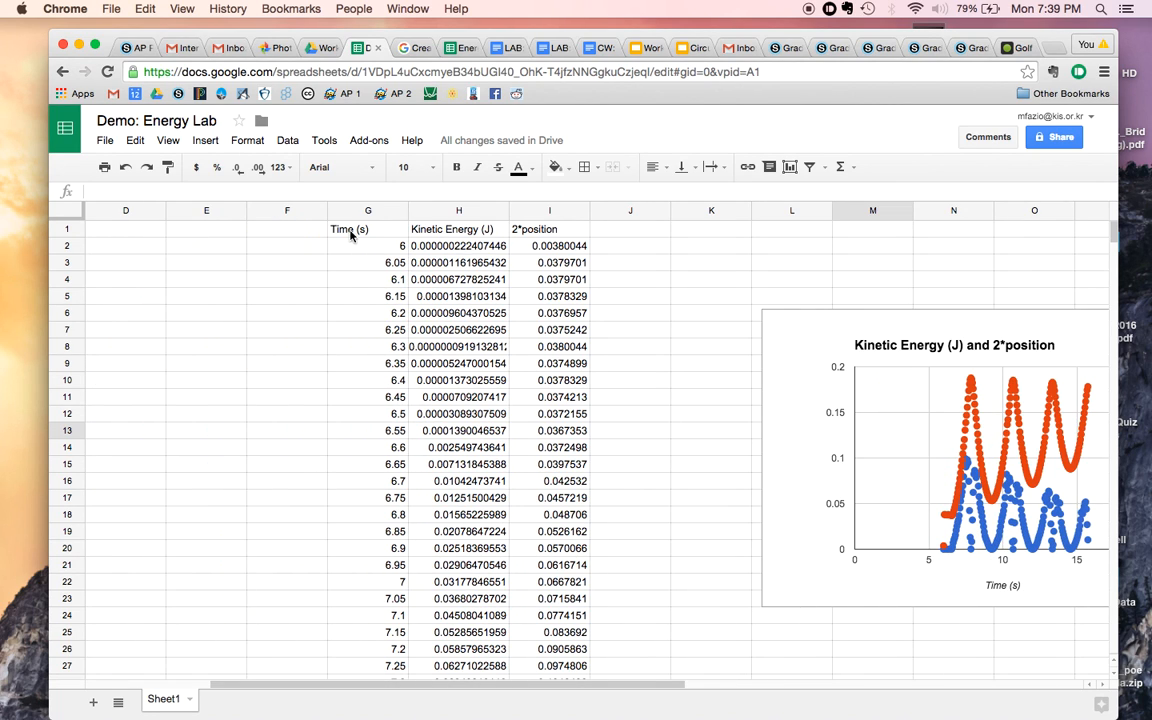
click(345, 229)
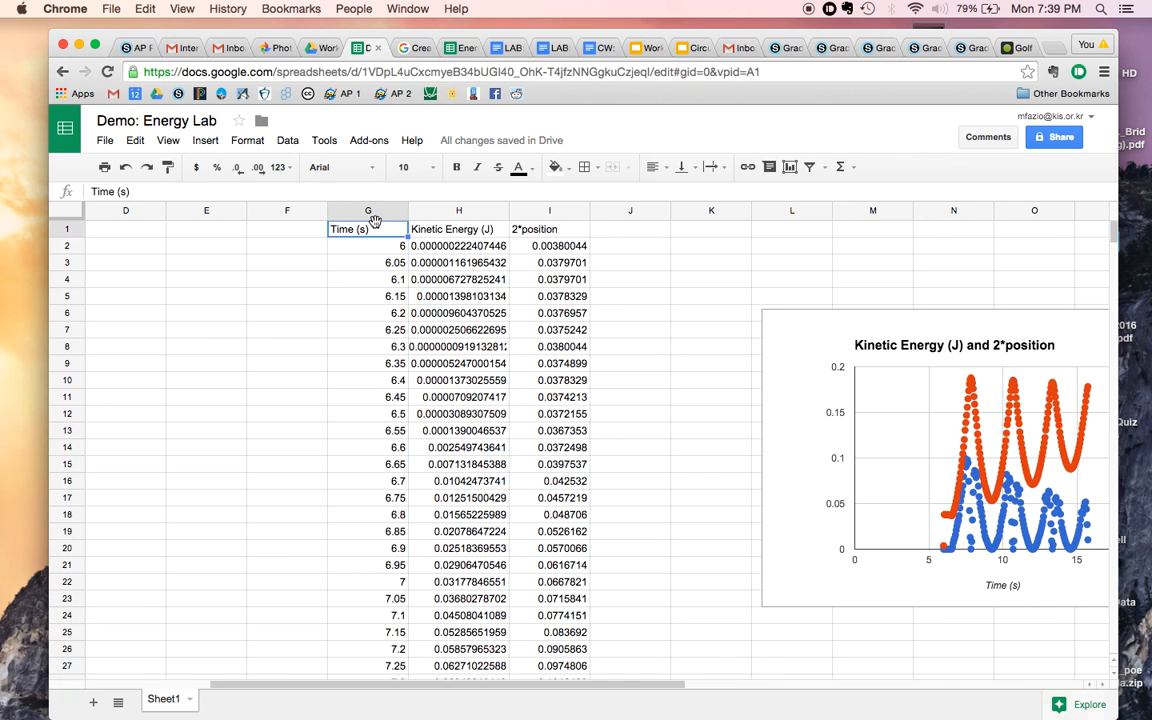
click(451, 232)
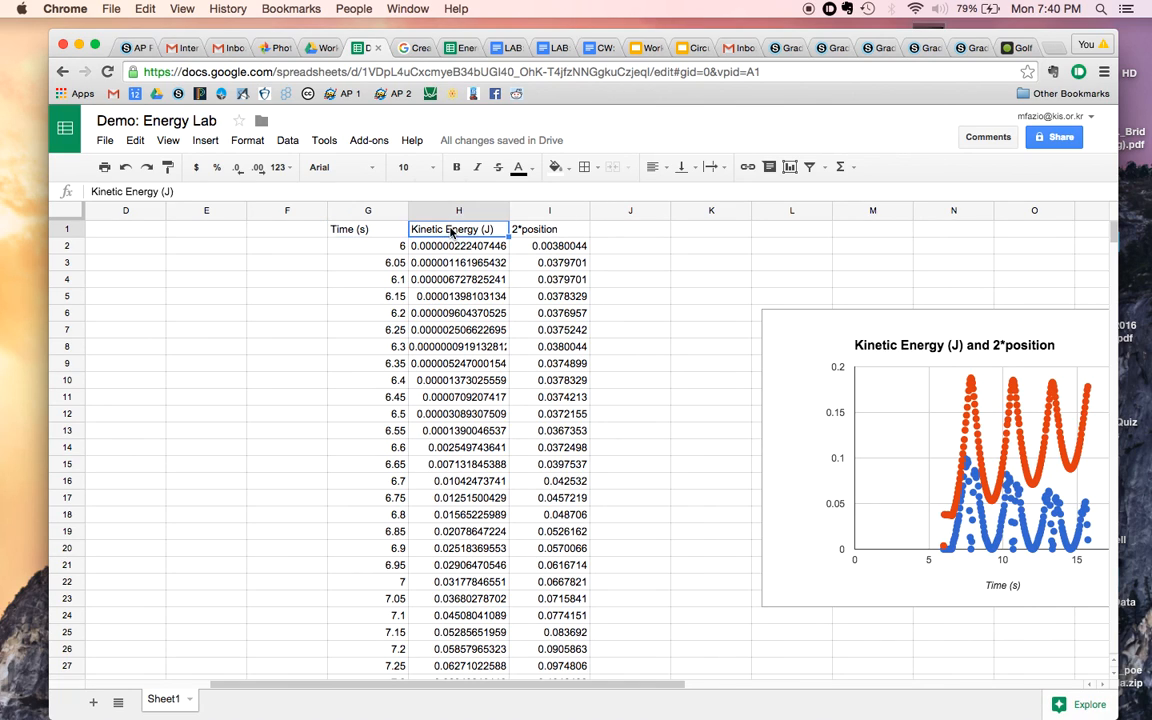
click(536, 232)
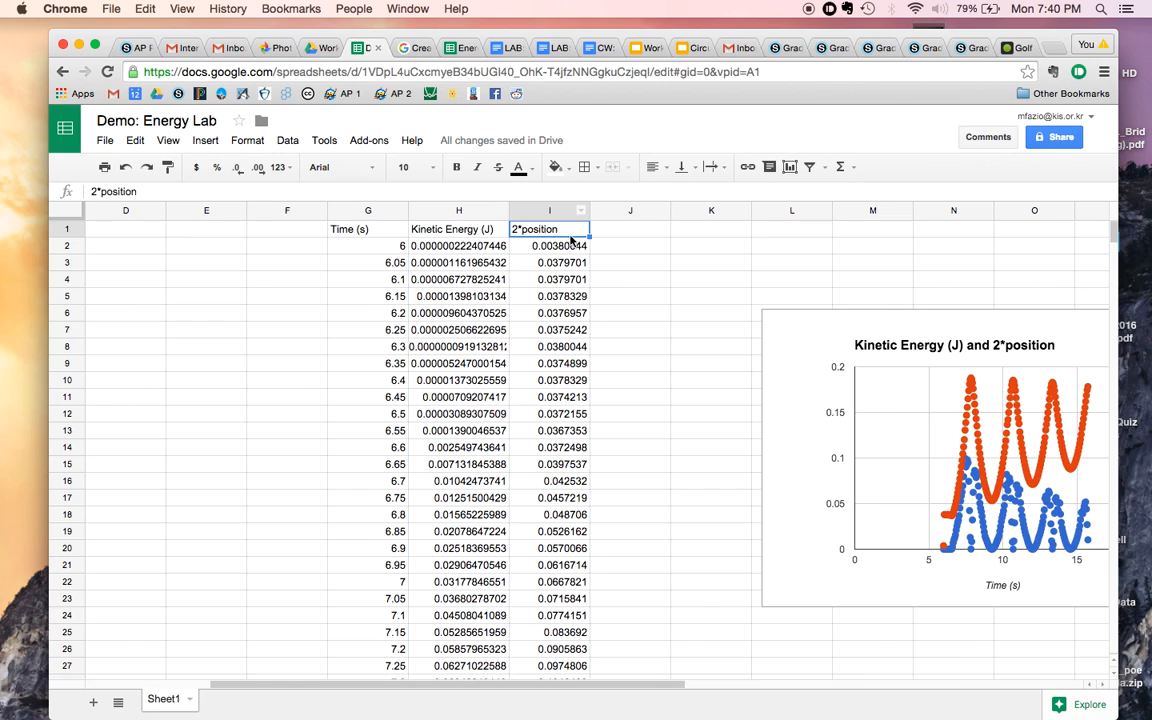
click(626, 236)
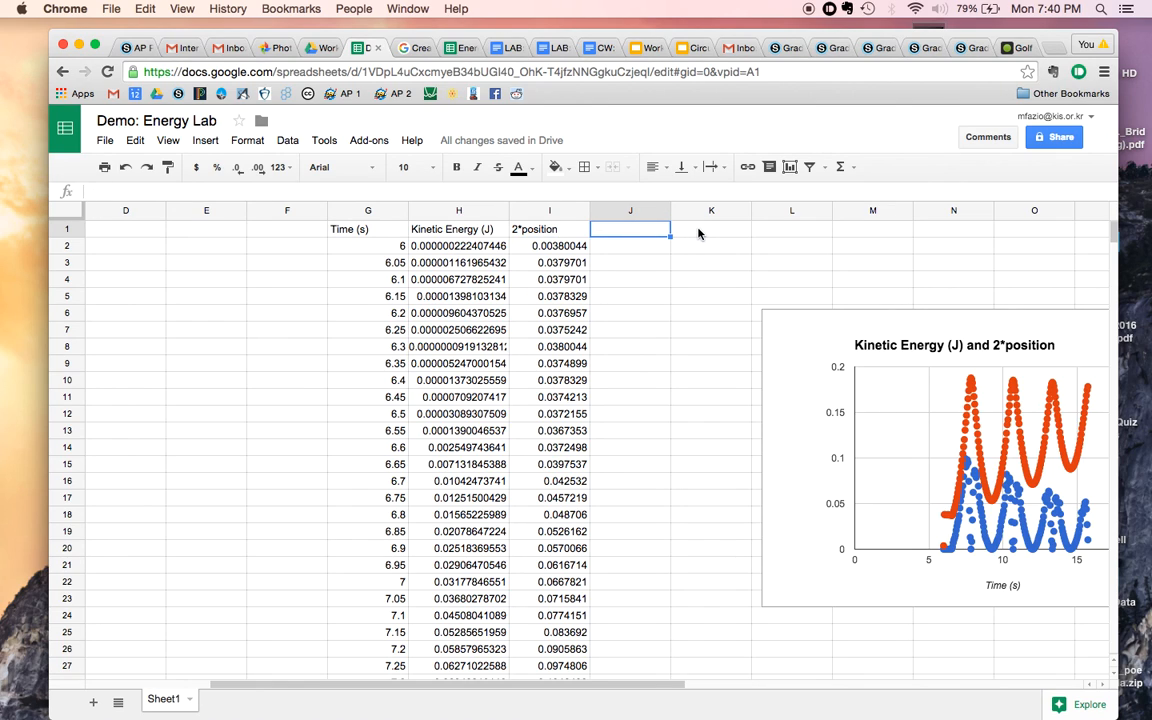
click(698, 233)
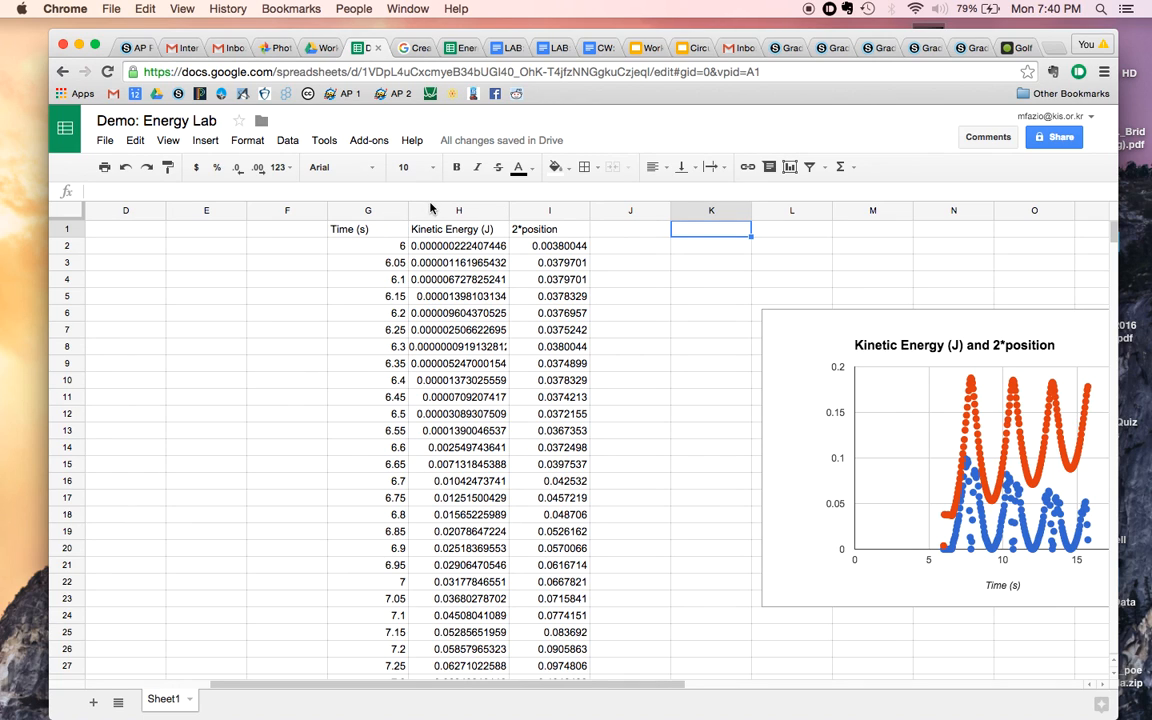
- Move the scatter chart up next to column I, with its upper edge near row 2 in column J
click(829, 376)
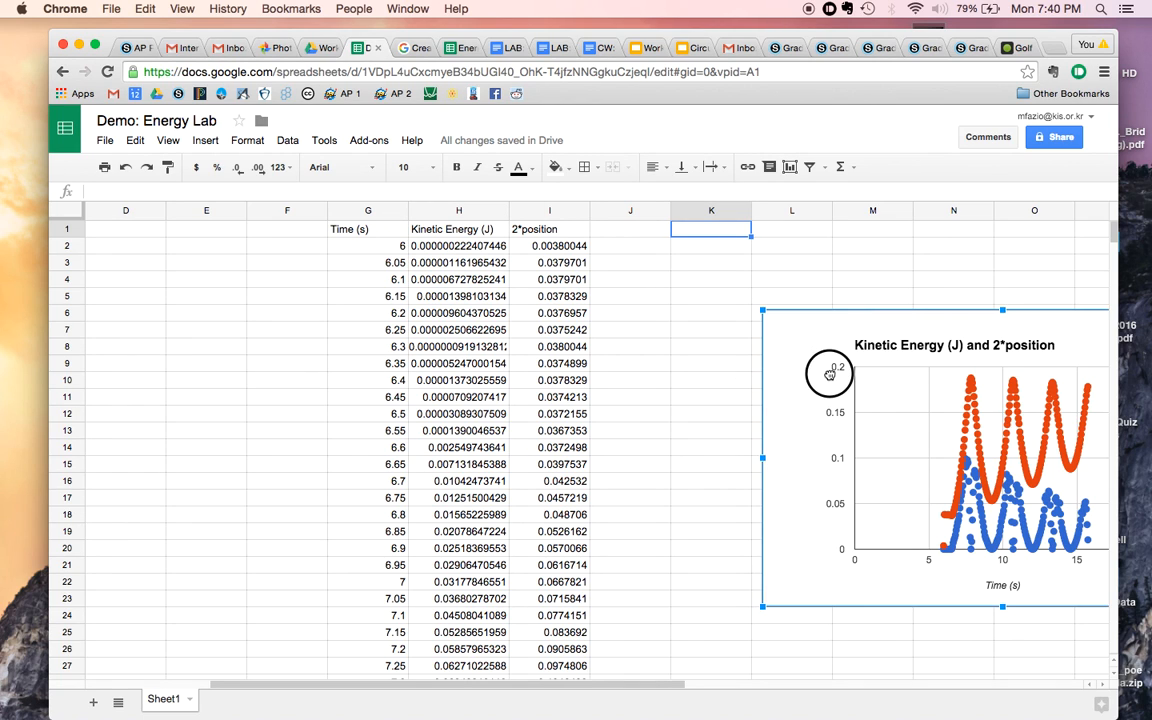
drag(815, 340, 690, 267)
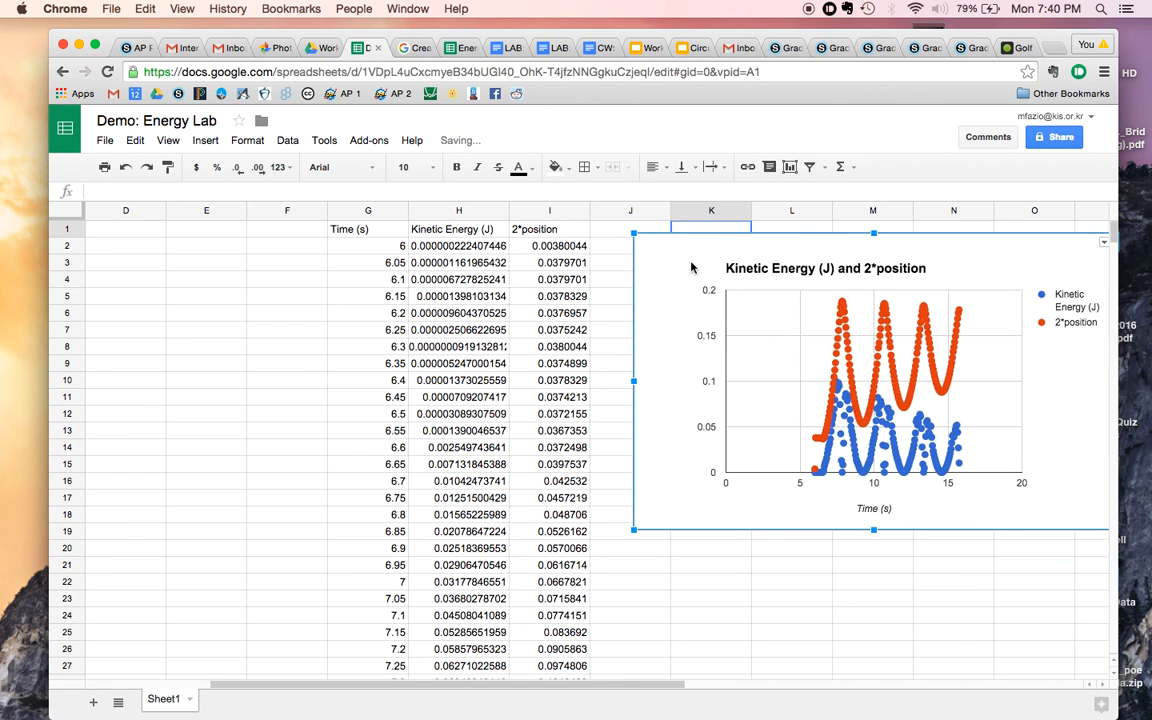